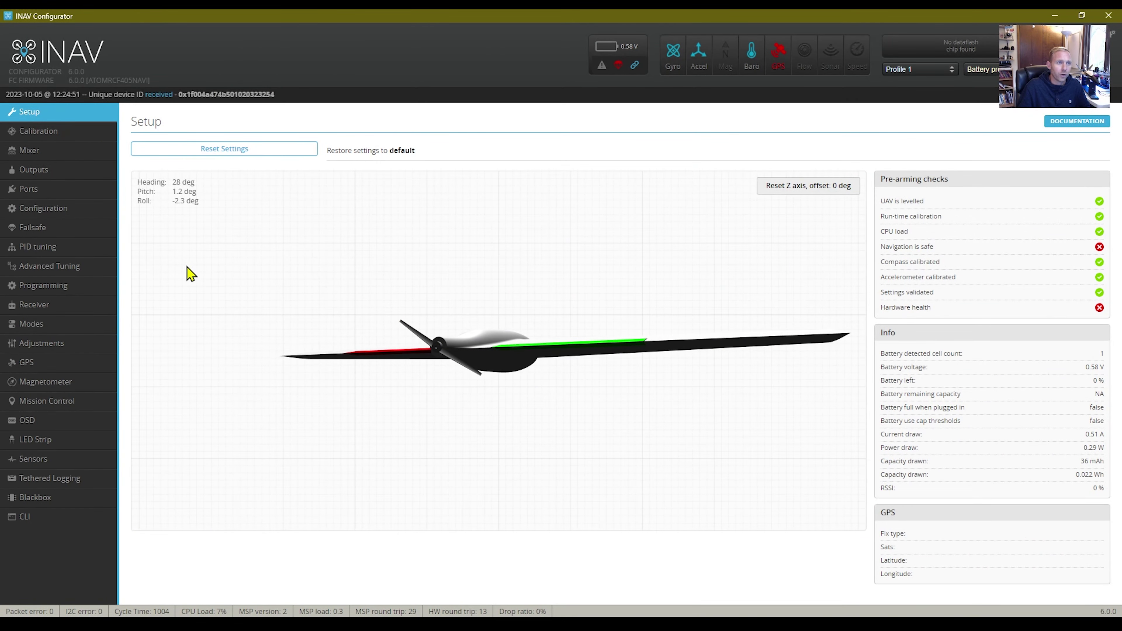
# - Review the Mixer tab's motor rule and Servo mixer weights, including the second Stabilized Pitch weight
pyautogui.click(59, 156)
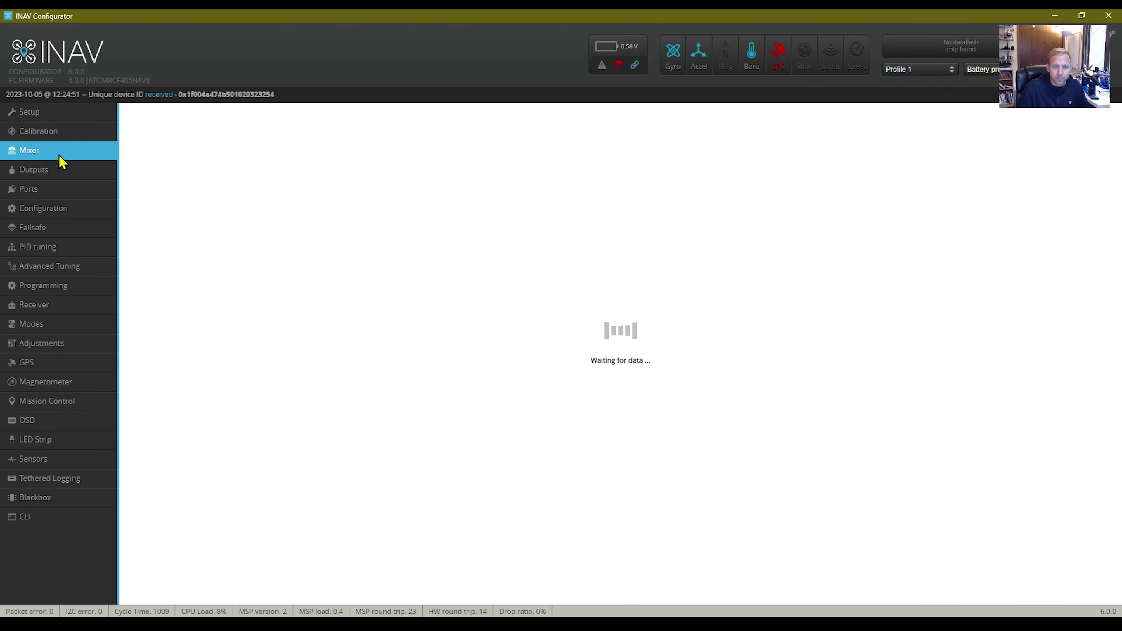
pyautogui.scroll(-3, 486, 472)
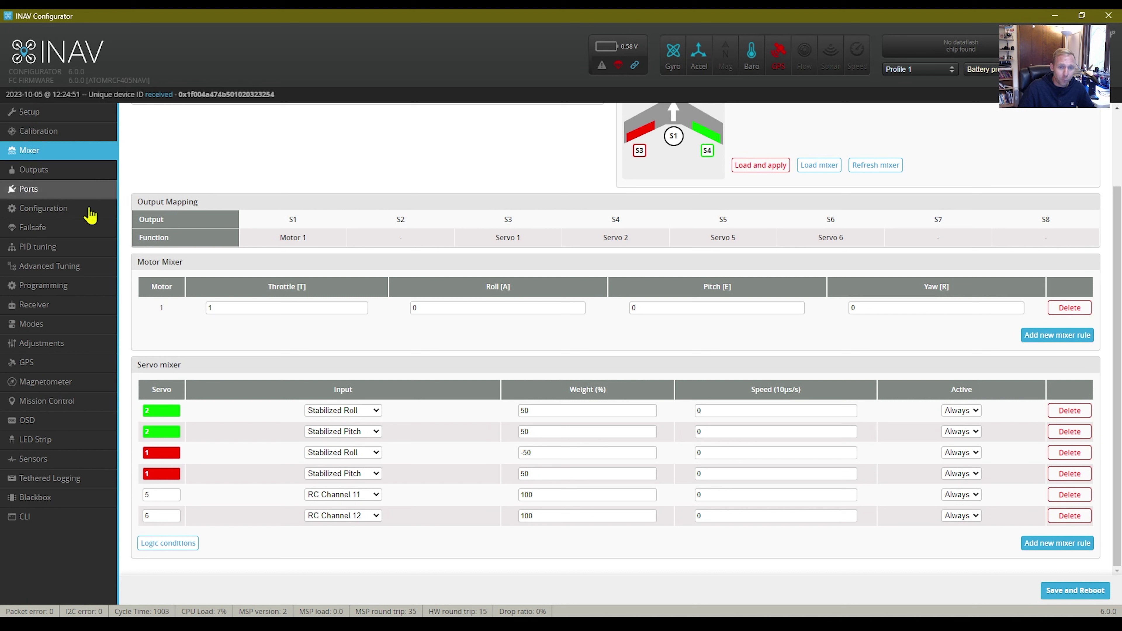
pyautogui.click(542, 432)
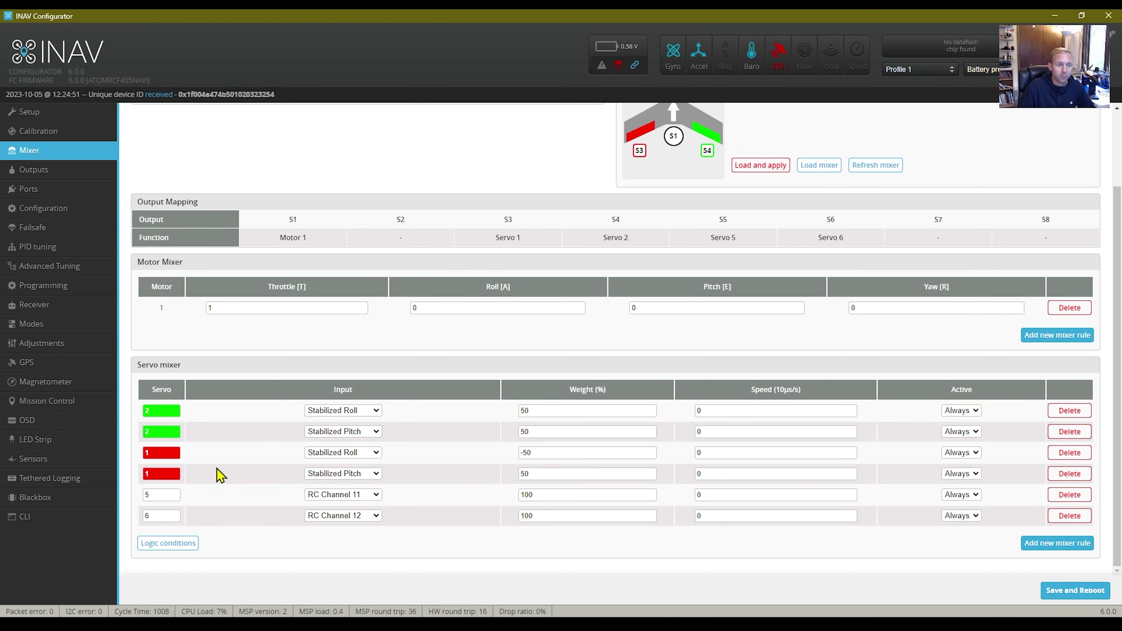
pyautogui.click(53, 171)
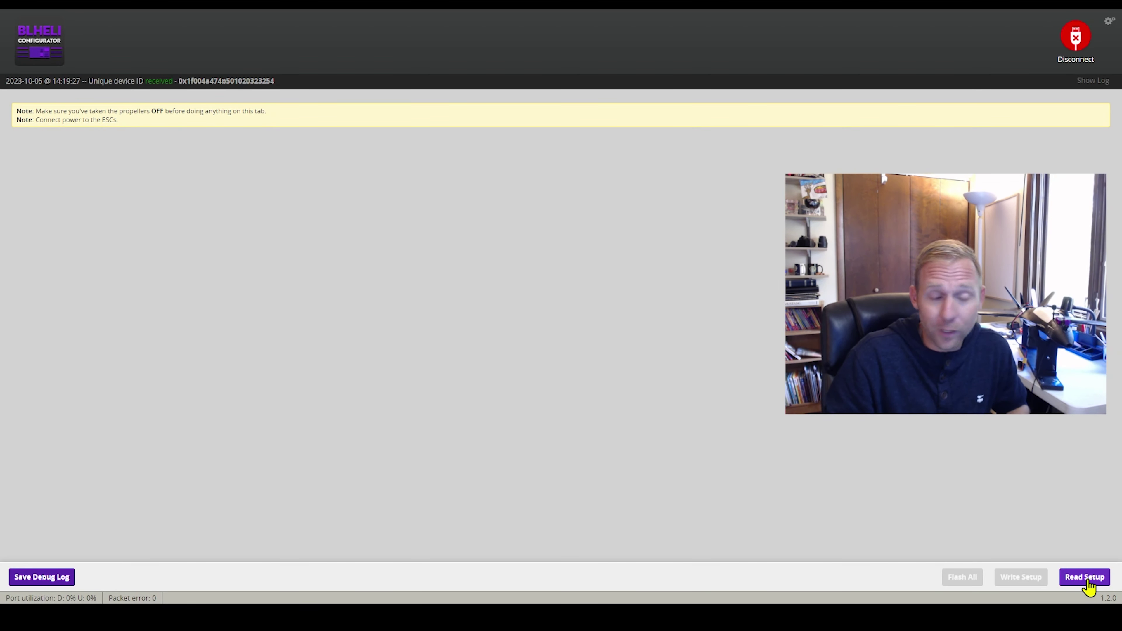
# - Read the ESC setup, toggle Brake on Stop, then disconnect and reconnect to the flight controller
pyautogui.click(1086, 578)
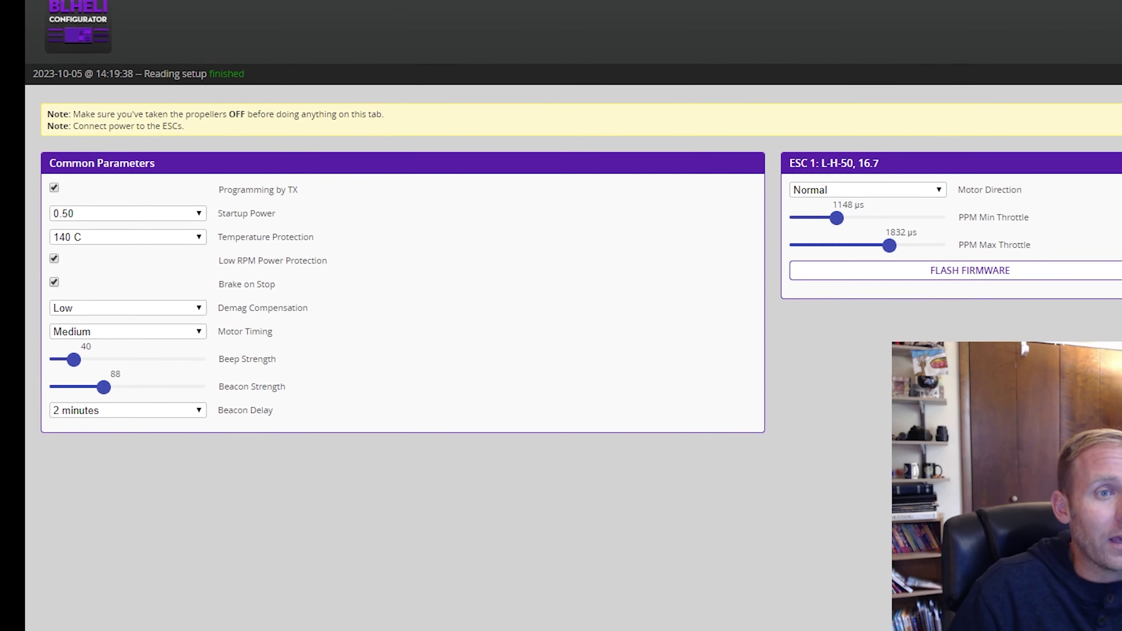
pyautogui.tripleClick(258, 306)
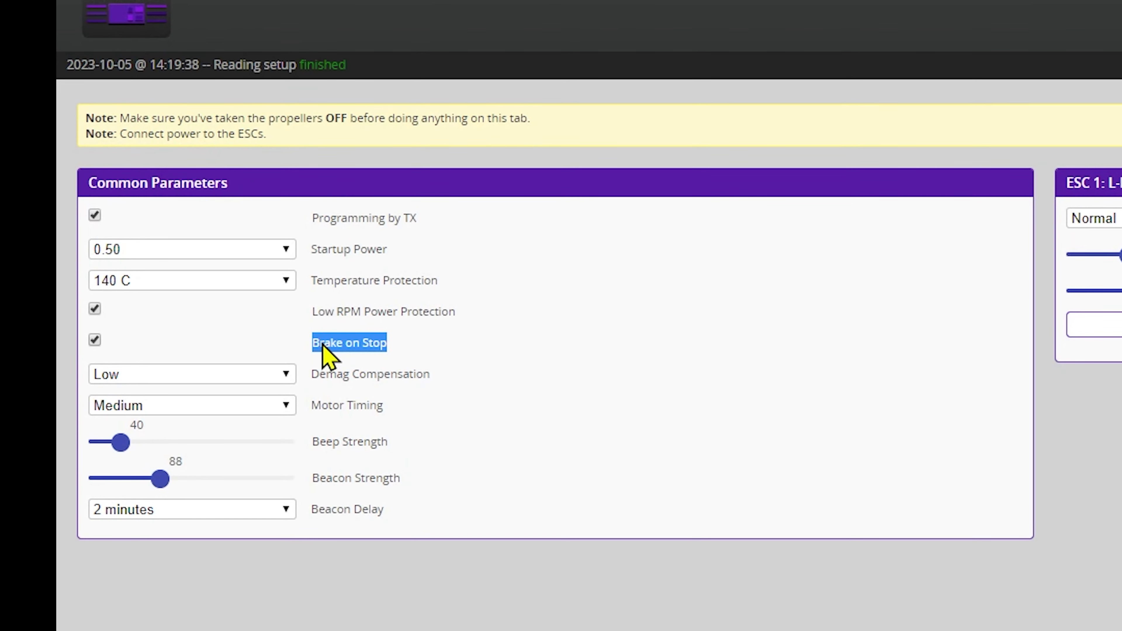
pyautogui.click(325, 350)
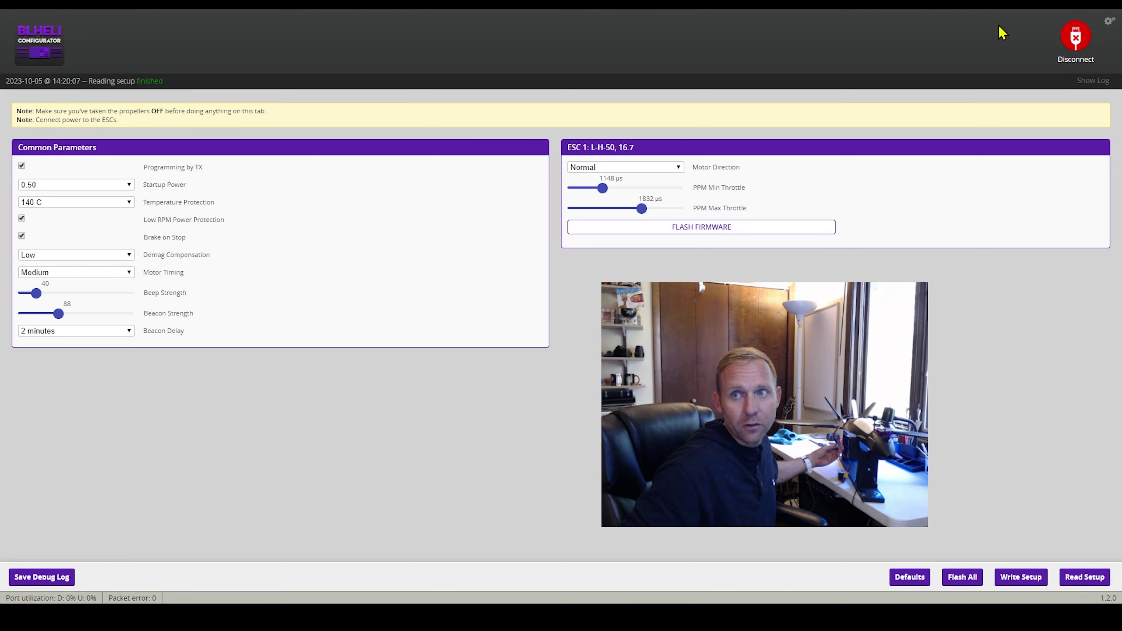
pyautogui.click(1076, 36)
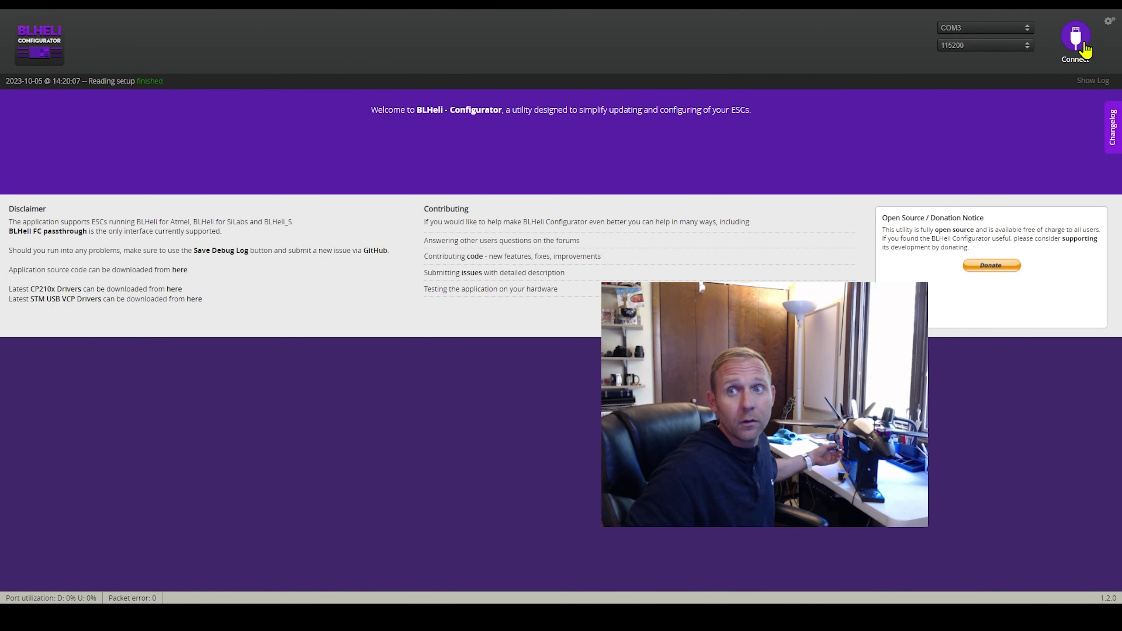
pyautogui.click(1075, 36)
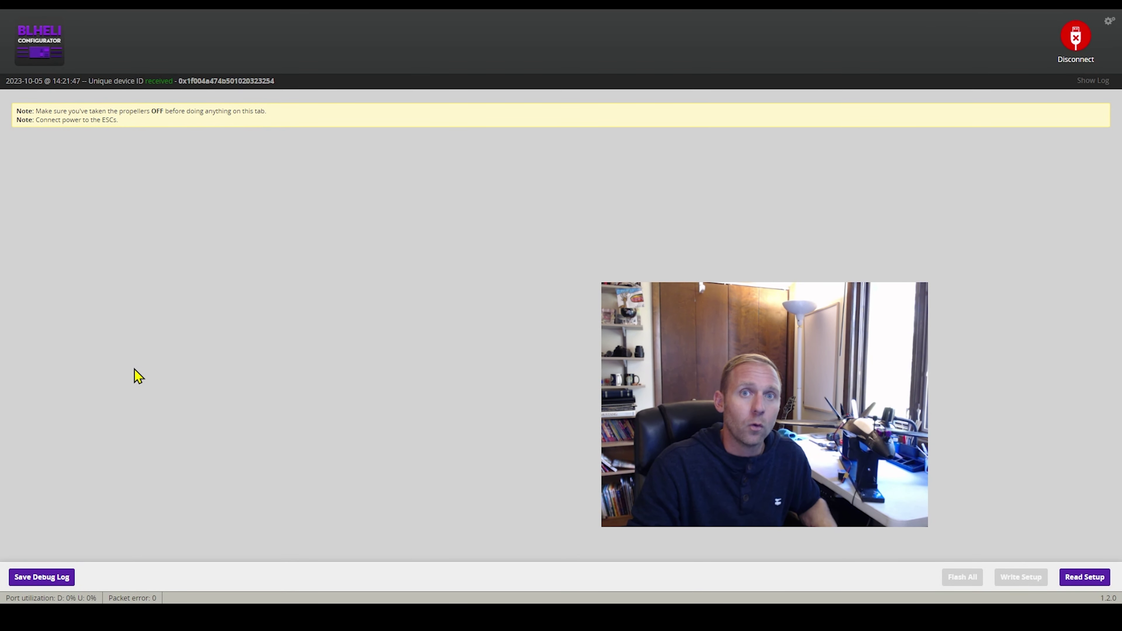
# - Set ESC Beep Strength to 92, write it, then reconnect and re-read the ESC setup
pyautogui.click(1084, 579)
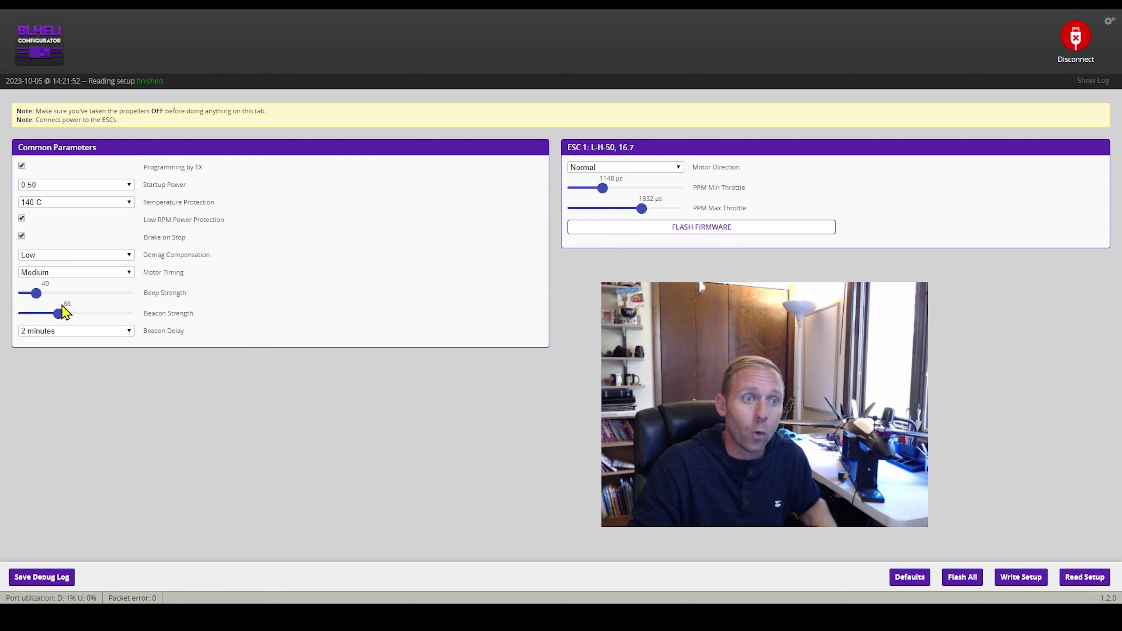
pyautogui.moveTo(43, 300); pyautogui.dragTo(61, 299)
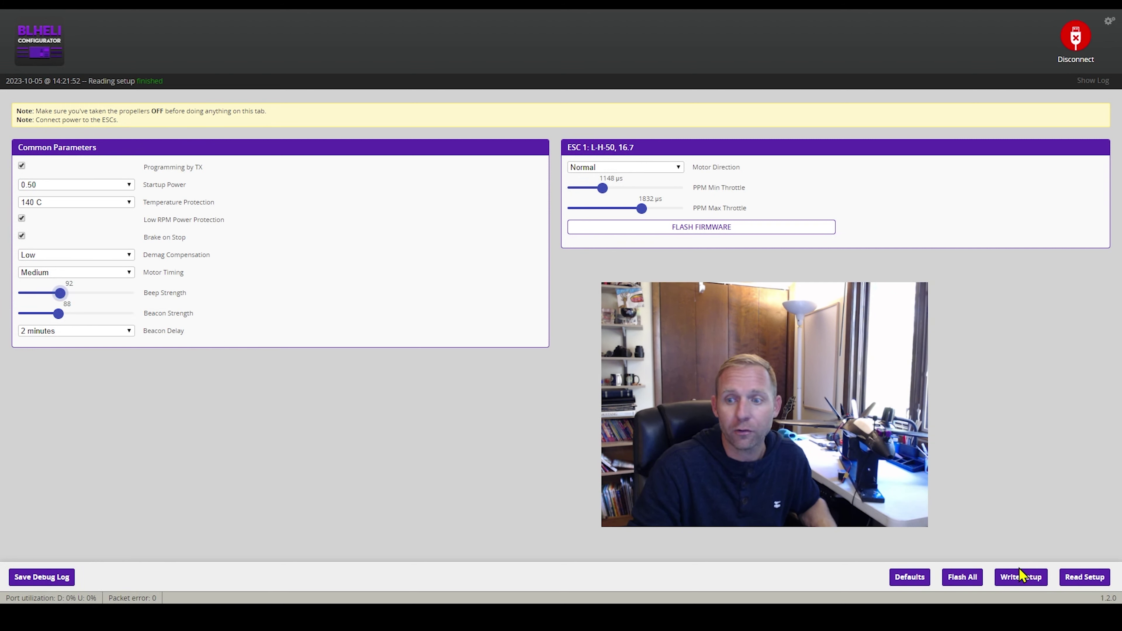
pyautogui.click(1020, 581)
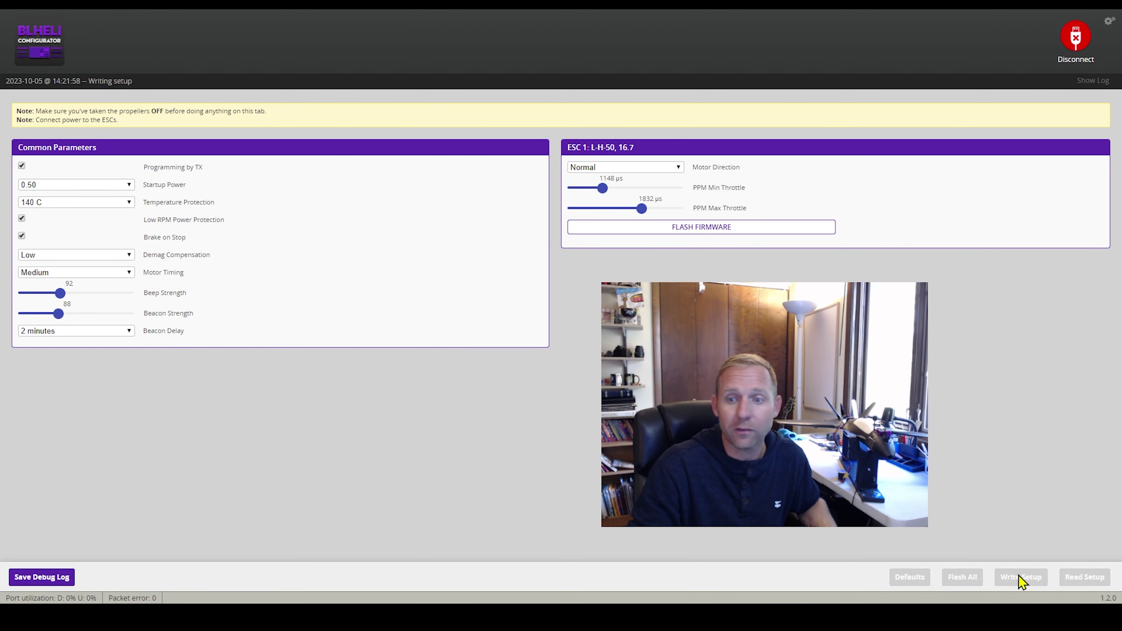
pyautogui.click(1075, 42)
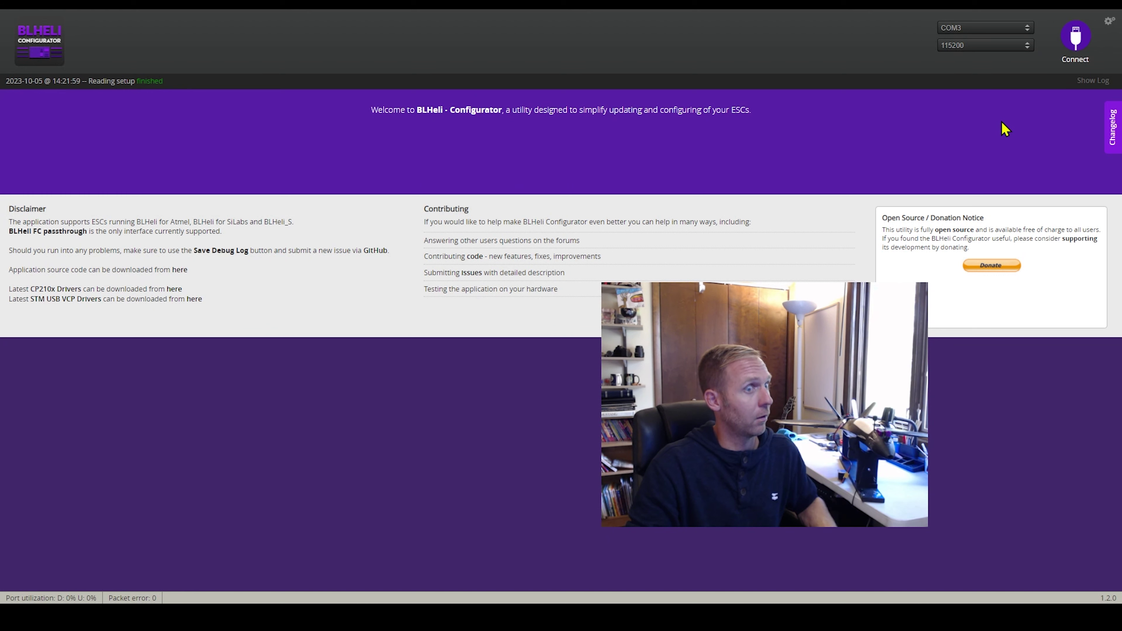
pyautogui.click(1070, 44)
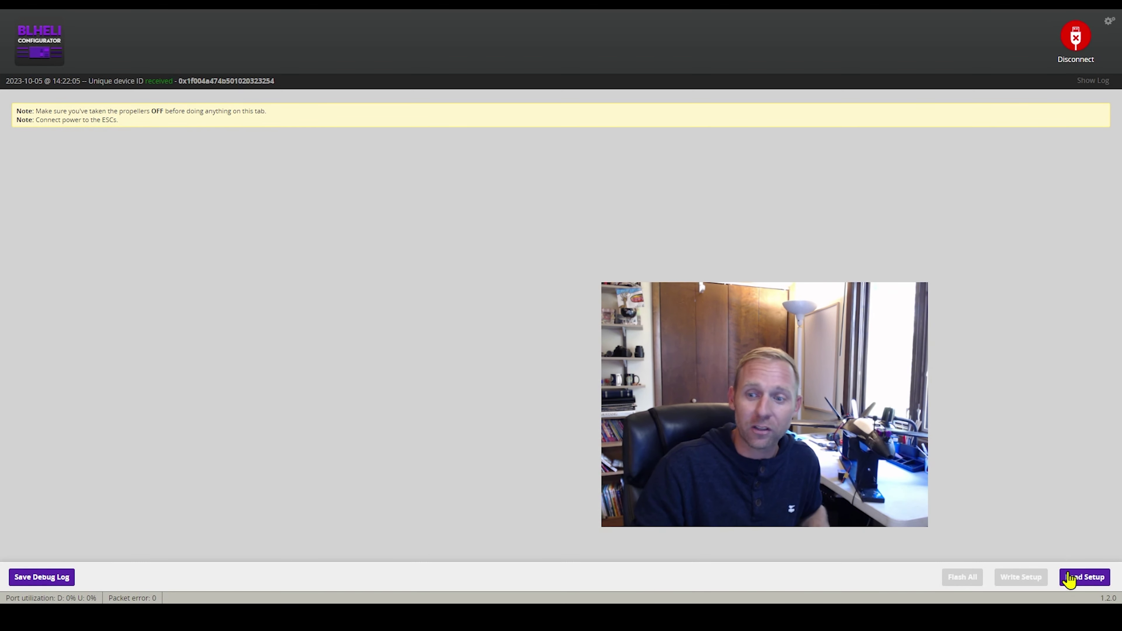
pyautogui.click(1070, 579)
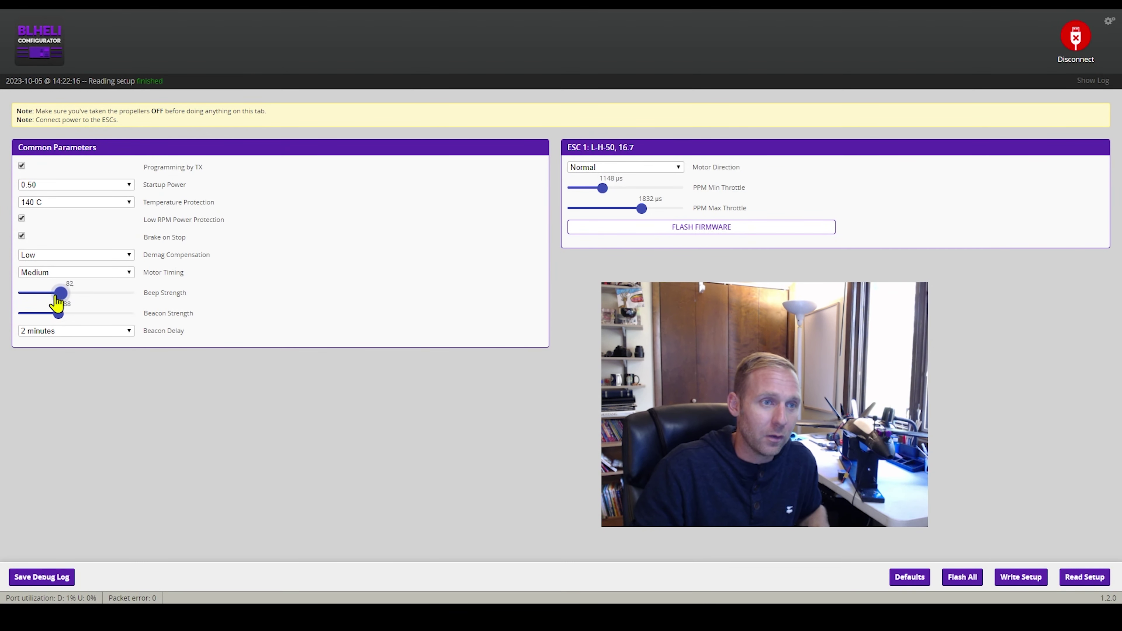
# - Lower Beep Strength to 27, write it to the ESC, reconnect and re-read the setup
pyautogui.moveTo(57, 300); pyautogui.dragTo(30, 300)
pyautogui.click(1020, 583)
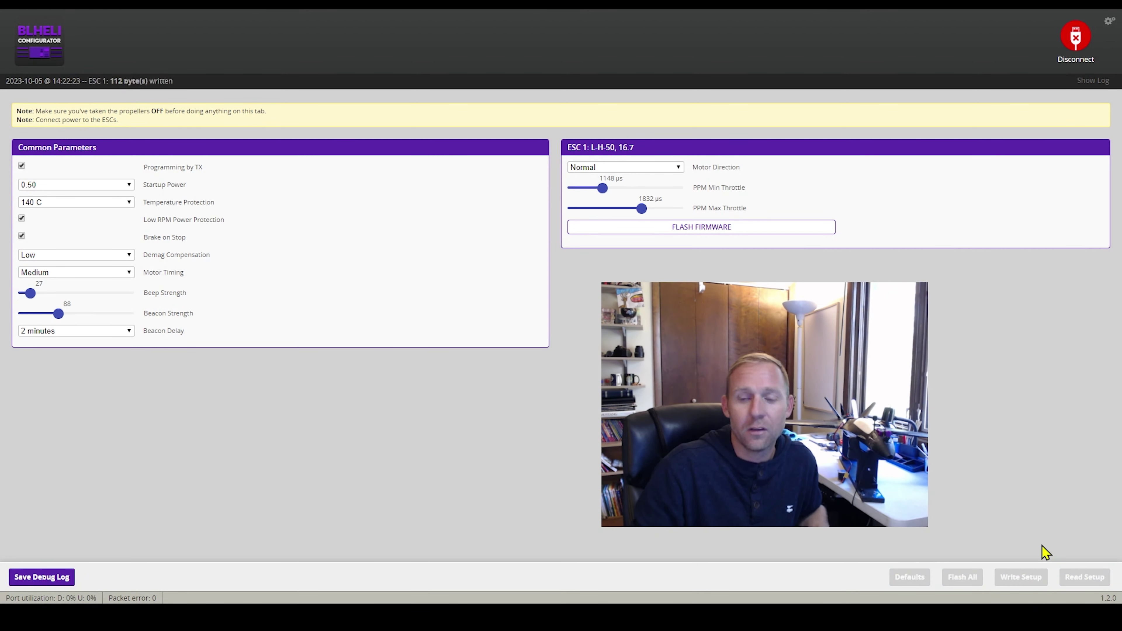
pyautogui.click(1072, 42)
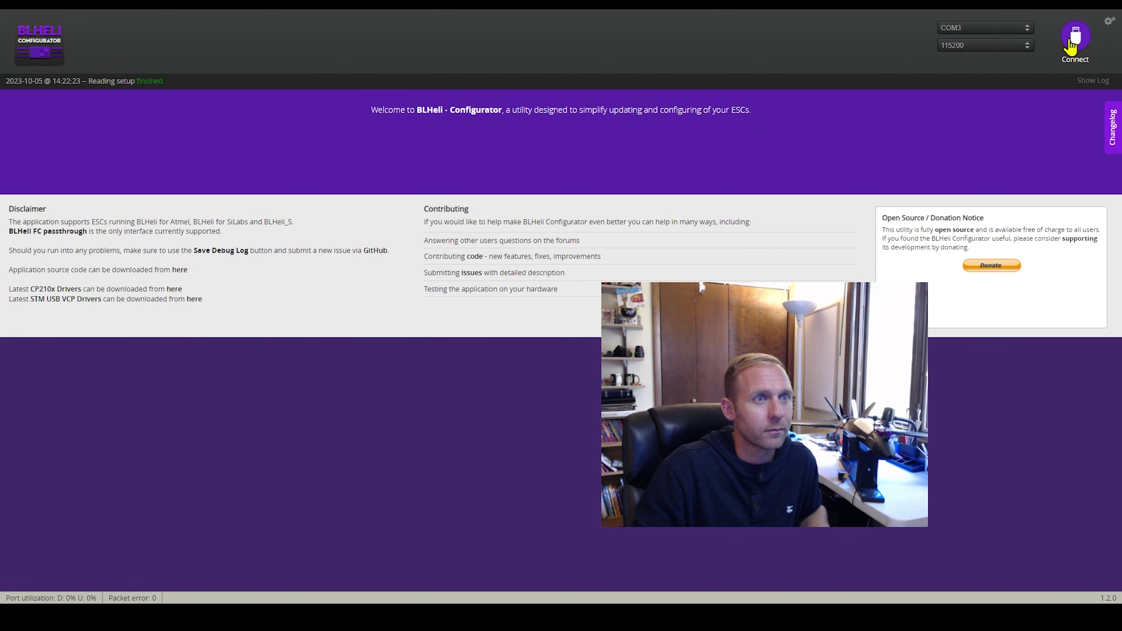
pyautogui.click(1072, 42)
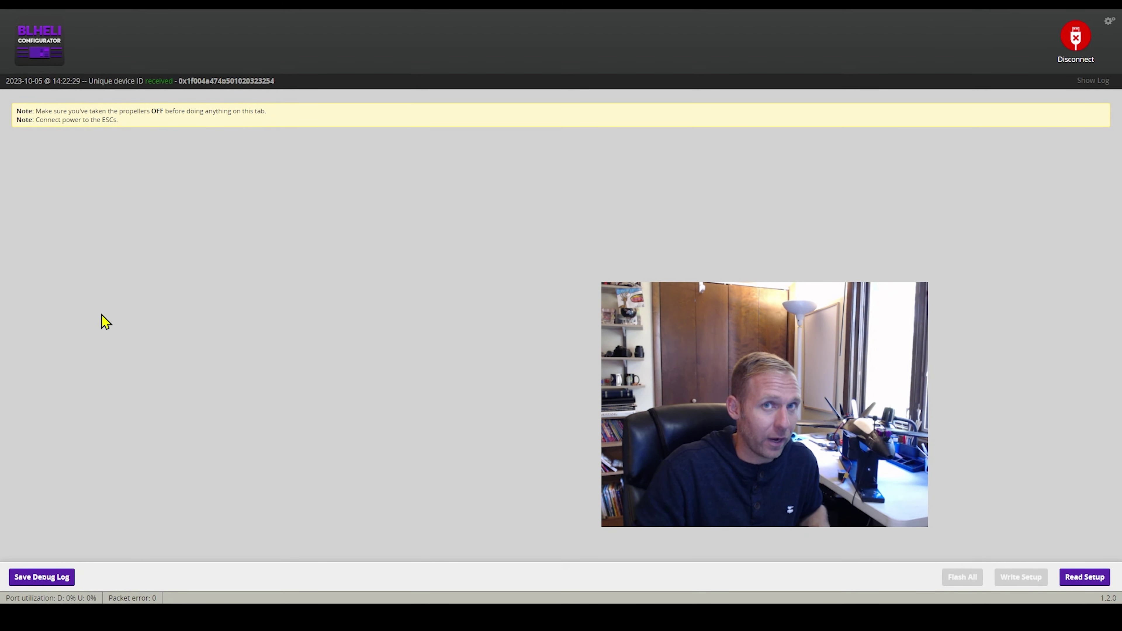
pyautogui.click(1085, 577)
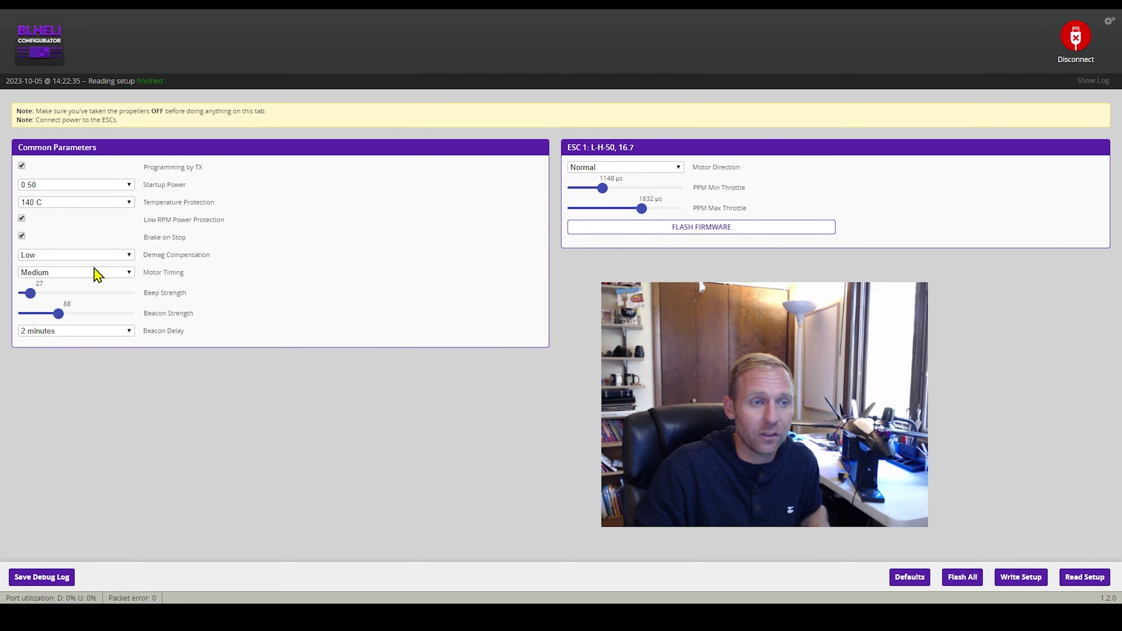
# - Raise Beacon Strength from 88 to 98 with a 1-minute Beacon Delay and write it to the ESCs
pyautogui.moveTo(62, 321); pyautogui.dragTo(67, 321)
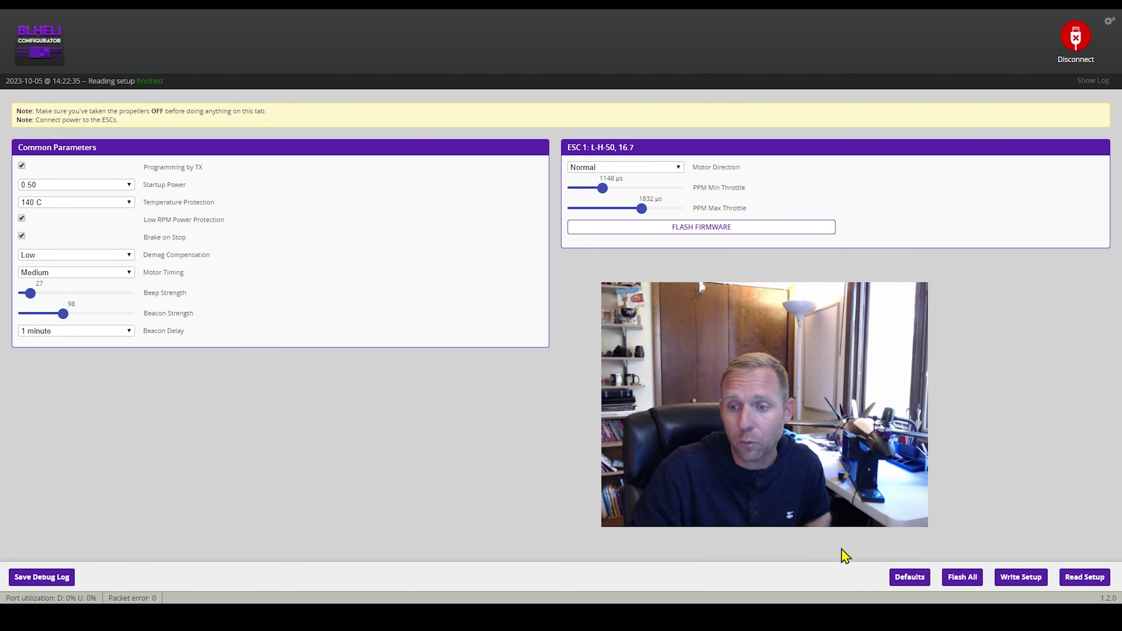
pyautogui.click(1023, 578)
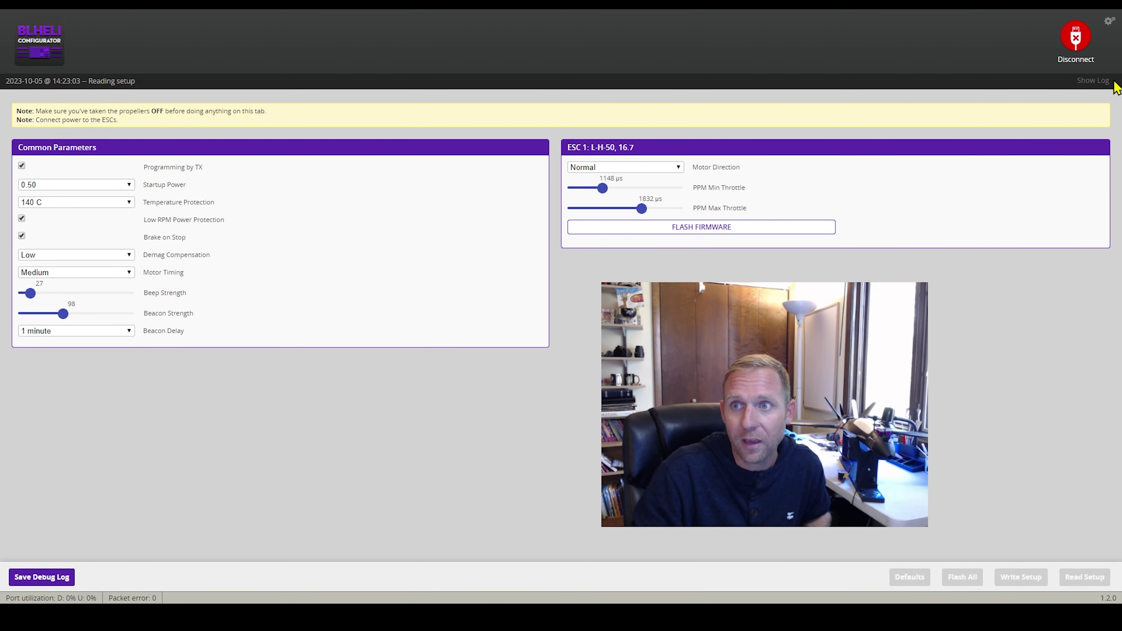
# - Reconnect to the ESCs and read back beacon strength 98 and the 1-minute beacon delay
pyautogui.click(1074, 43)
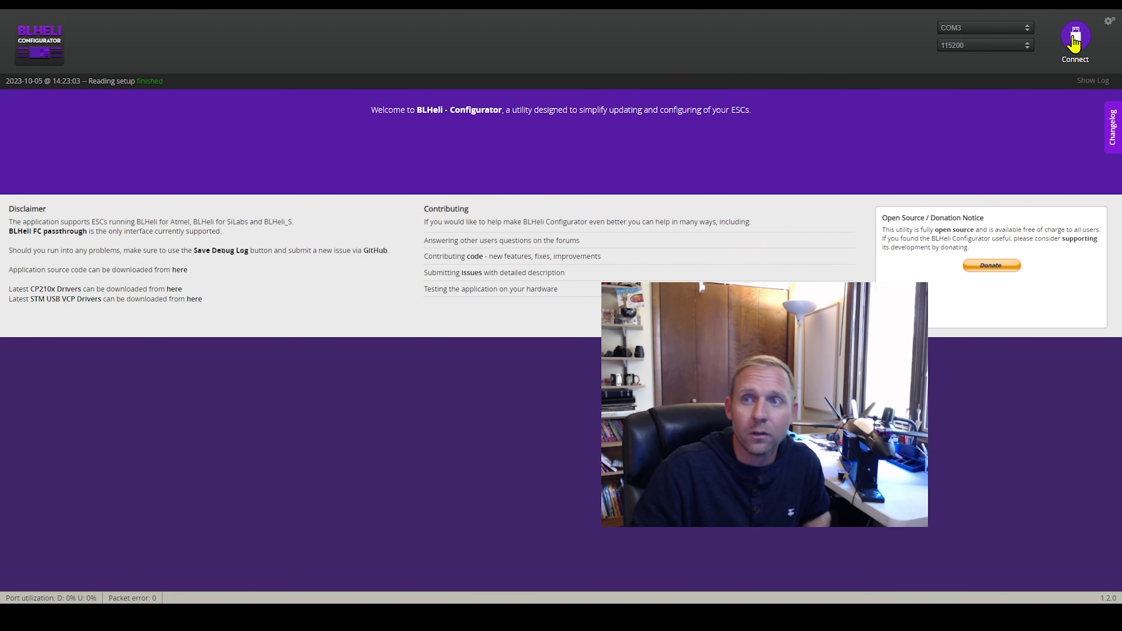
pyautogui.click(1074, 42)
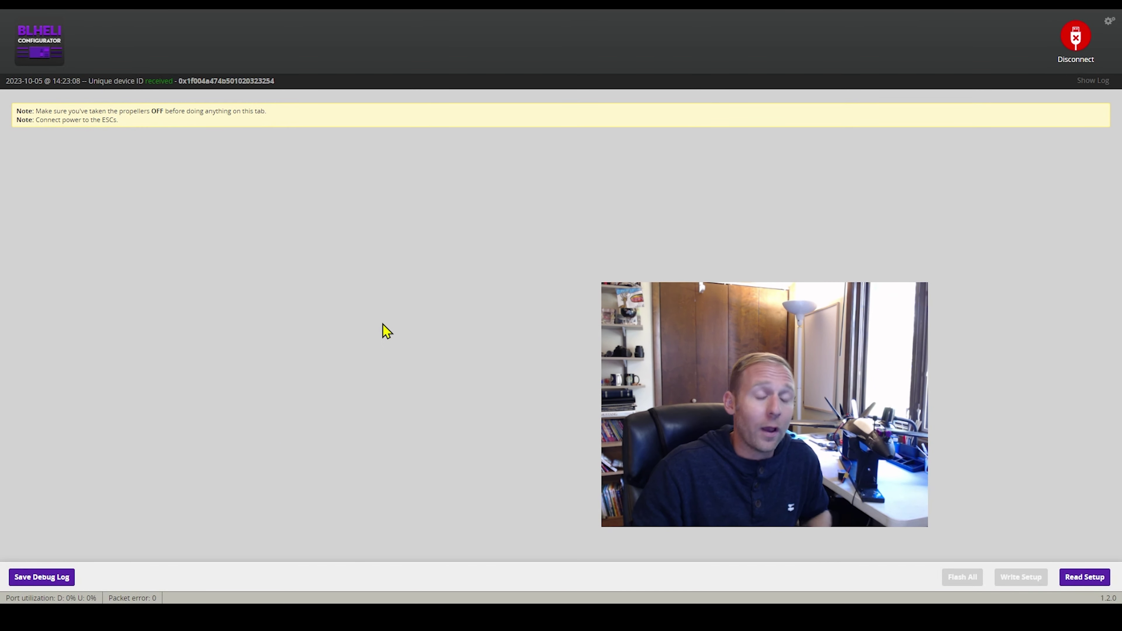
pyautogui.click(1099, 582)
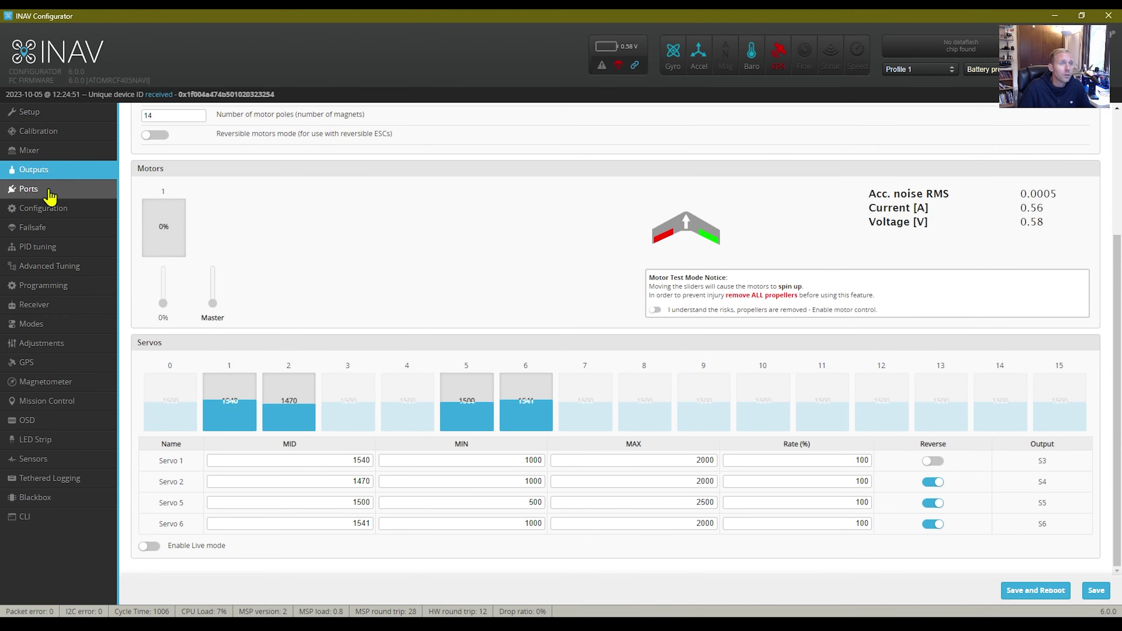
pyautogui.click(49, 190)
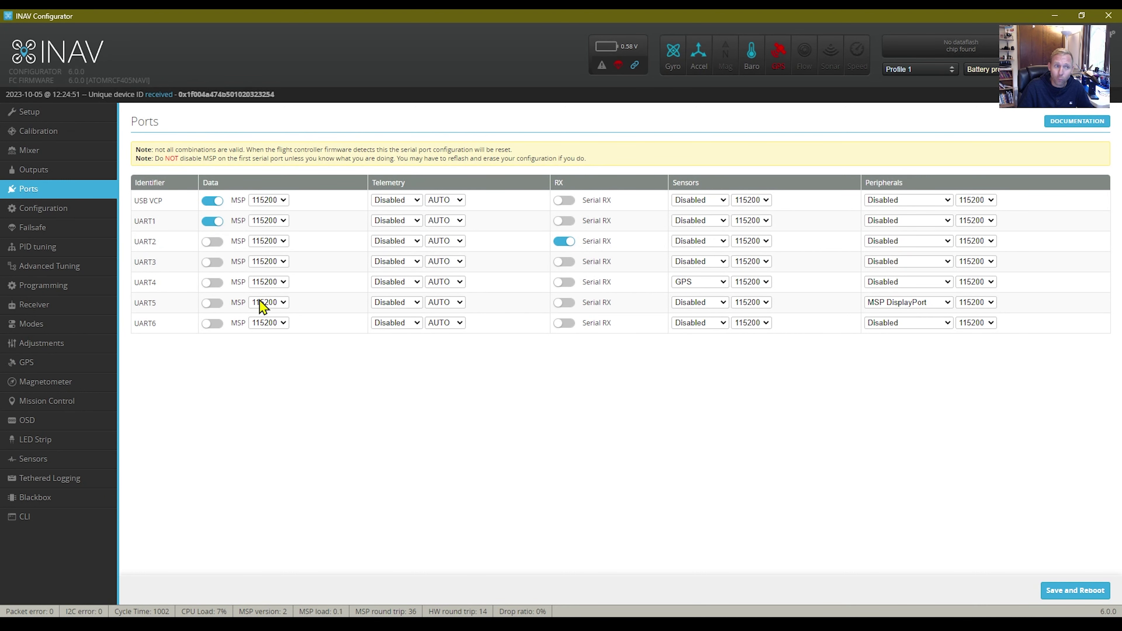
# - Go from the UART port assignments to the Configuration page showing BMI270, SPL06 and 400KHZ I2C
pyautogui.click(52, 215)
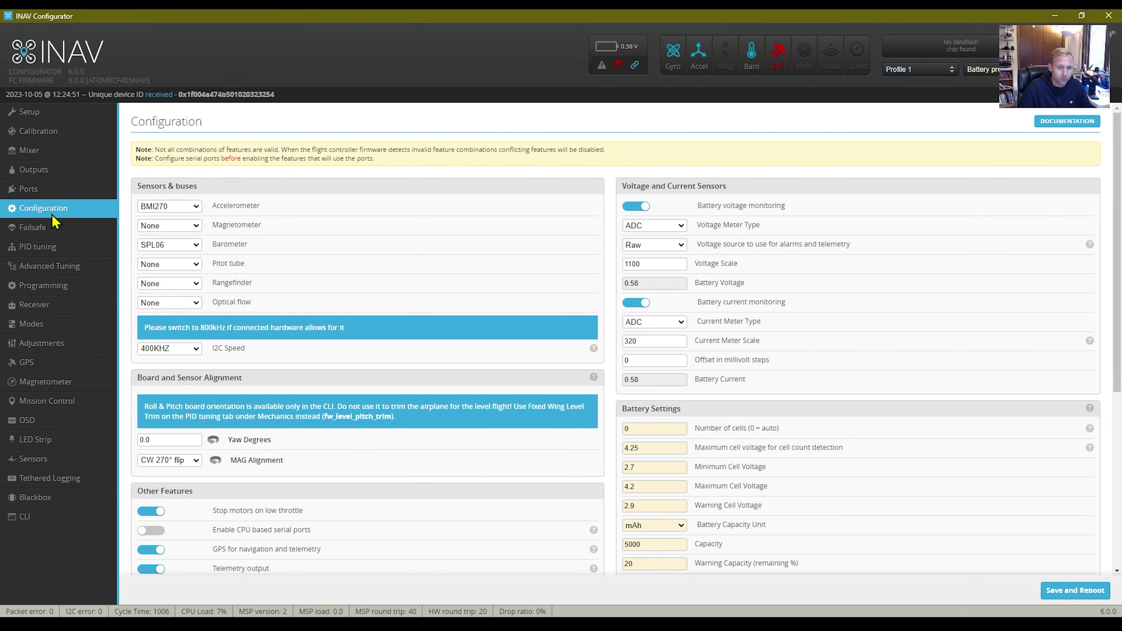
pyautogui.scroll(-6, 430, 416)
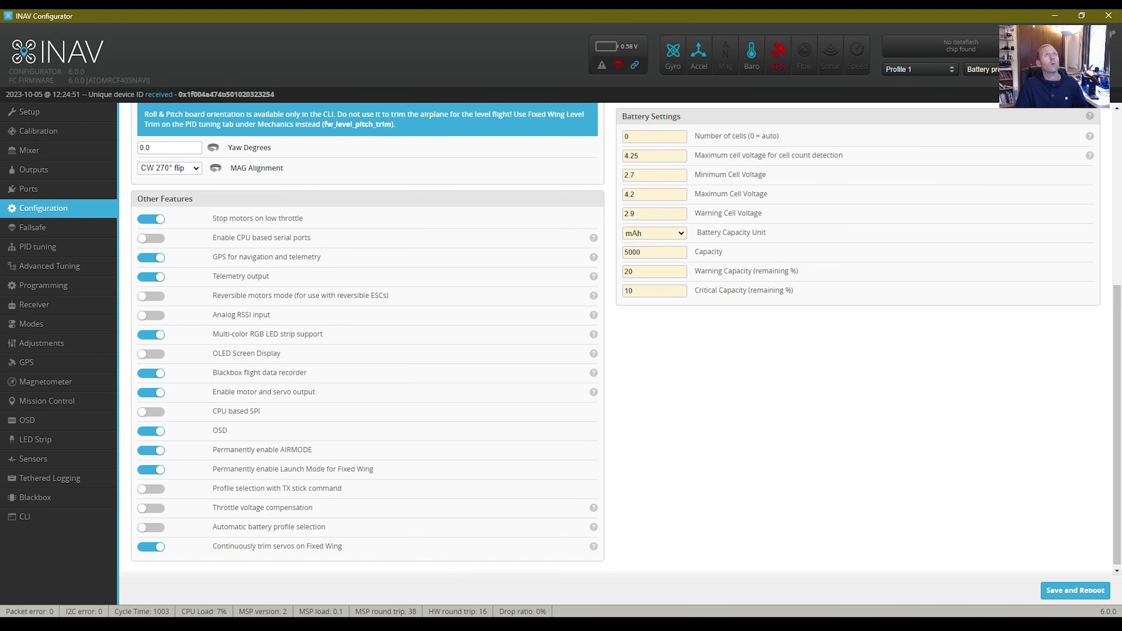
pyautogui.moveTo(1052, 50); pyautogui.dragTo(1042, 140)
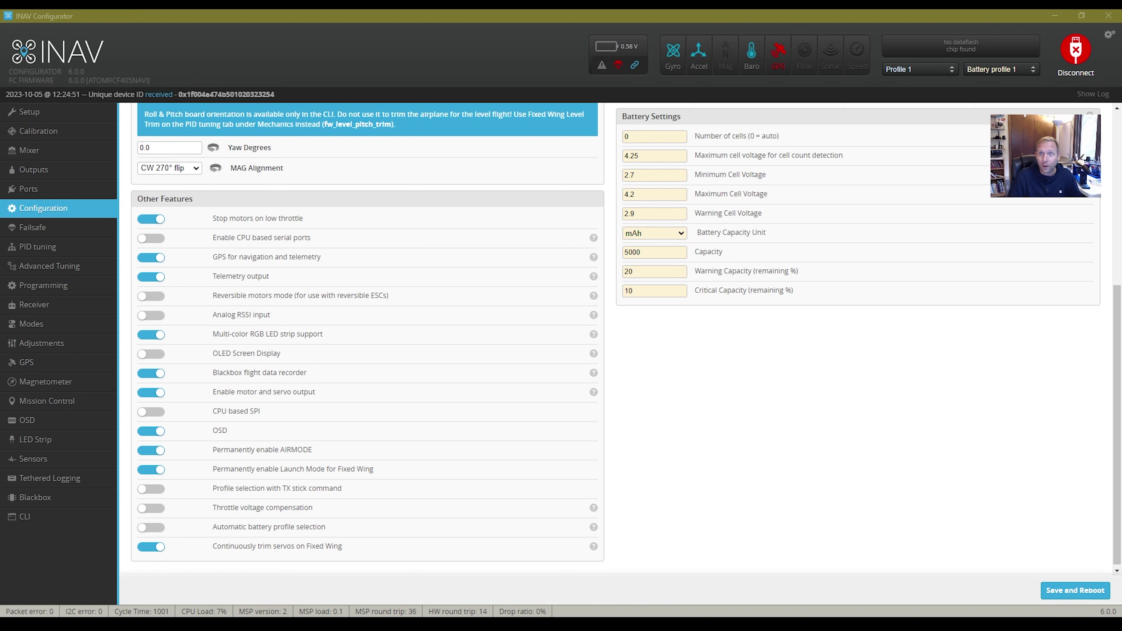
pyautogui.click(939, 94)
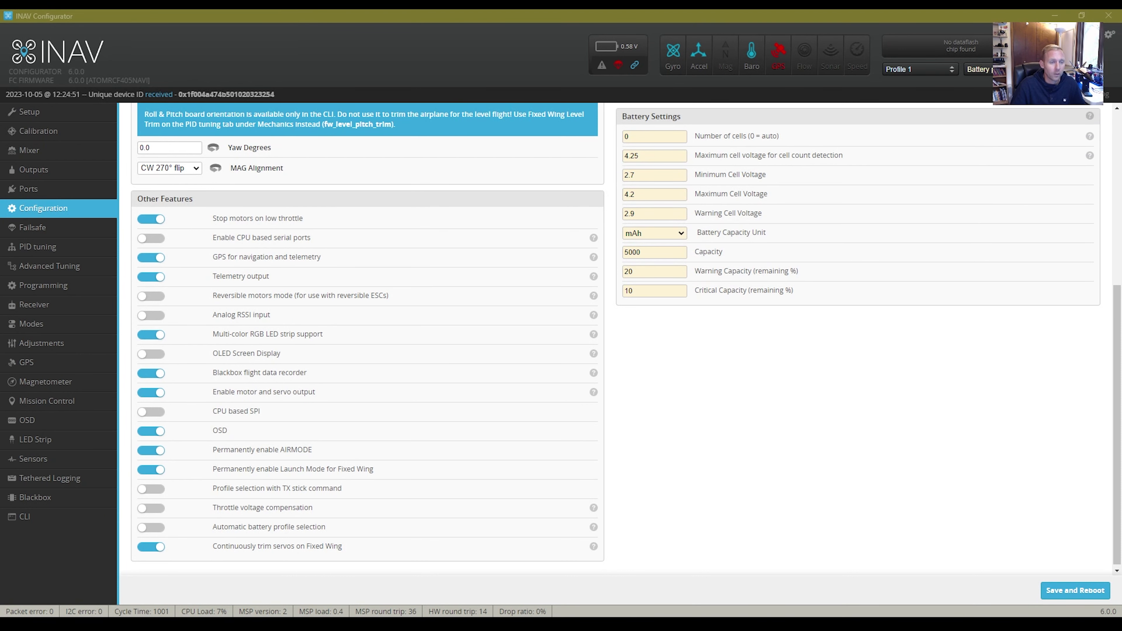
pyautogui.click(62, 227)
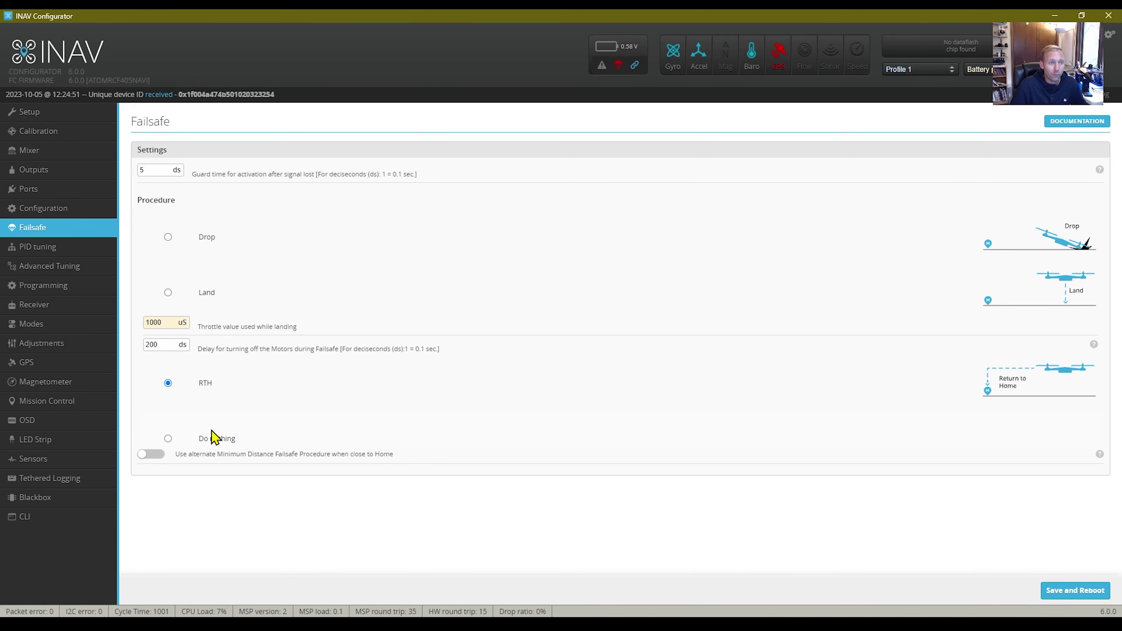
# - Open PID tuning's Mechanics settings, showing Level Trim 4 degrees and TPA breakpoint 1500
pyautogui.click(73, 249)
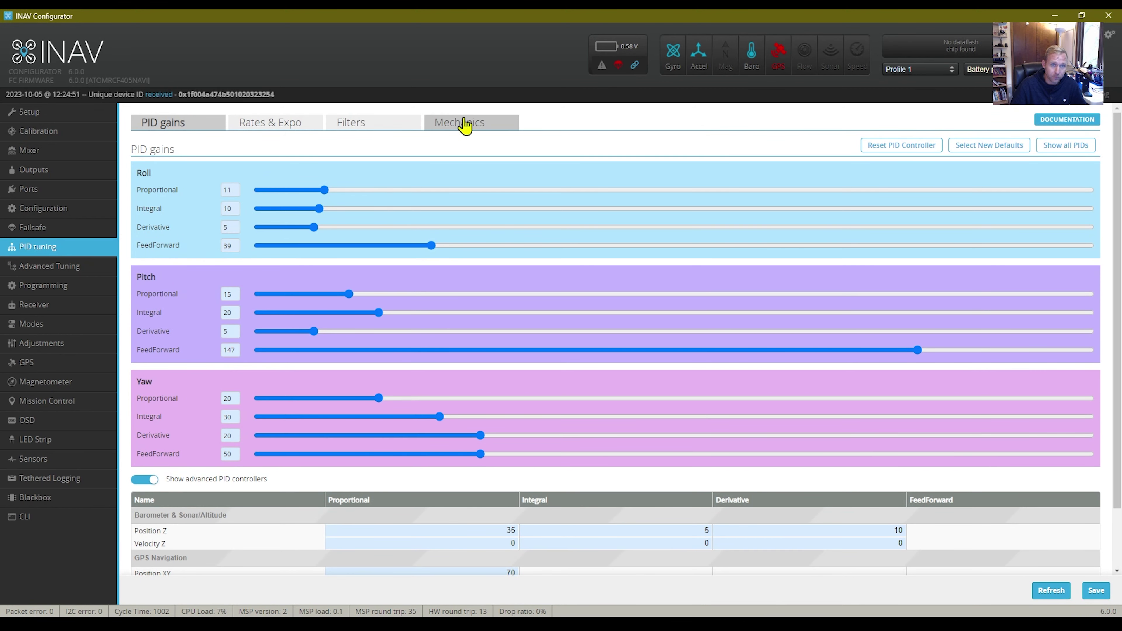
pyautogui.click(480, 124)
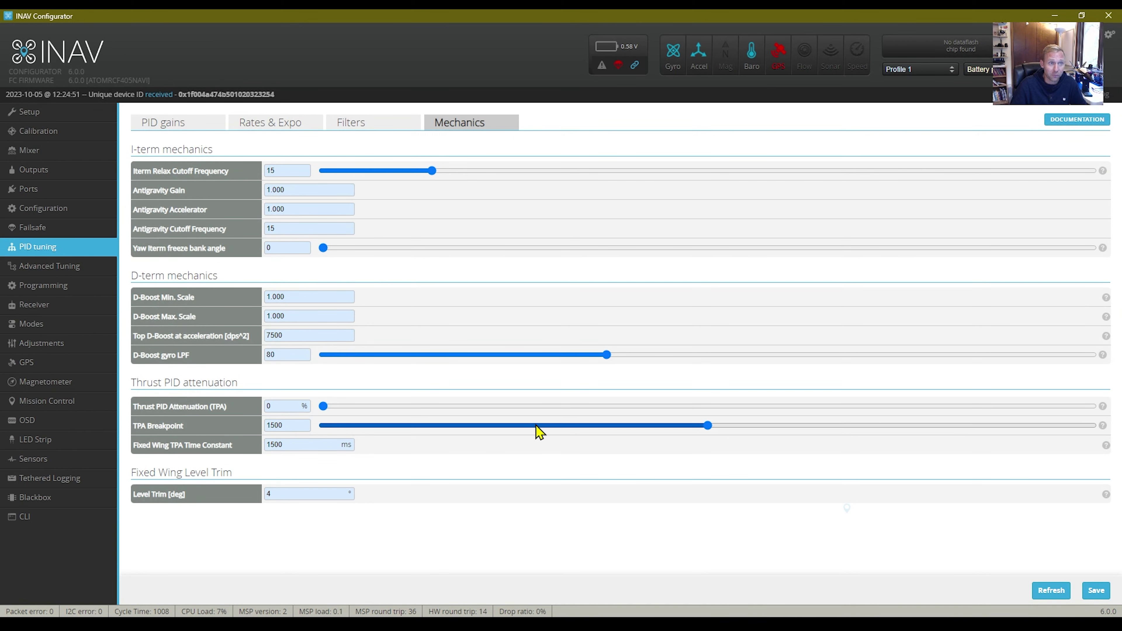
# - Look through the PID Filters and Rates & Expo tabs, then the fixed-wing Advanced Tuning page
pyautogui.click(366, 128)
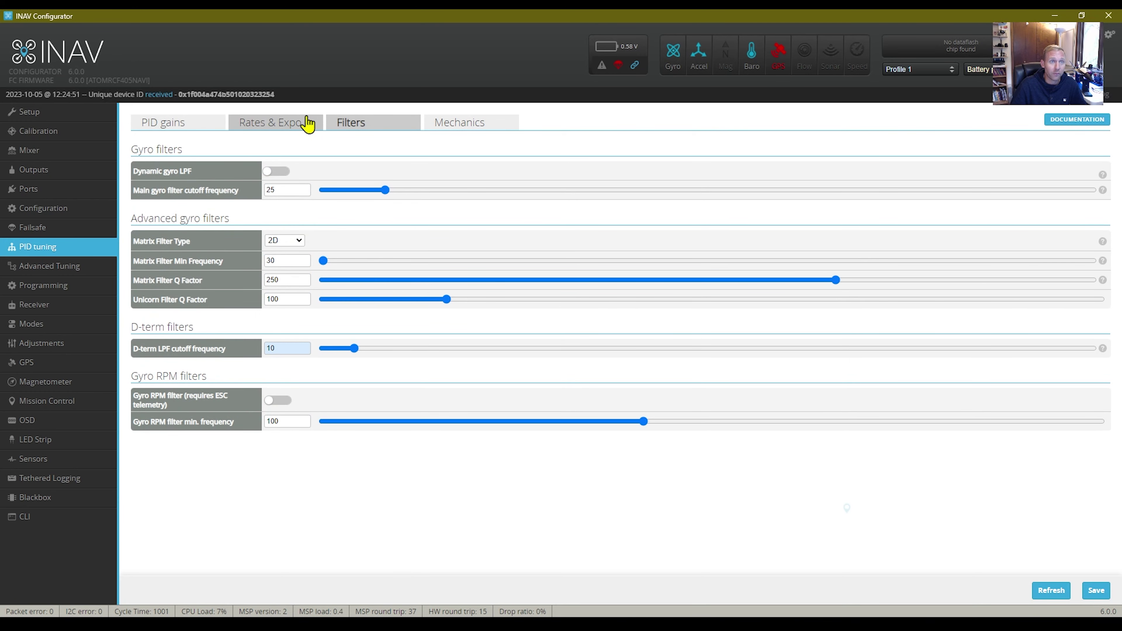
pyautogui.click(308, 125)
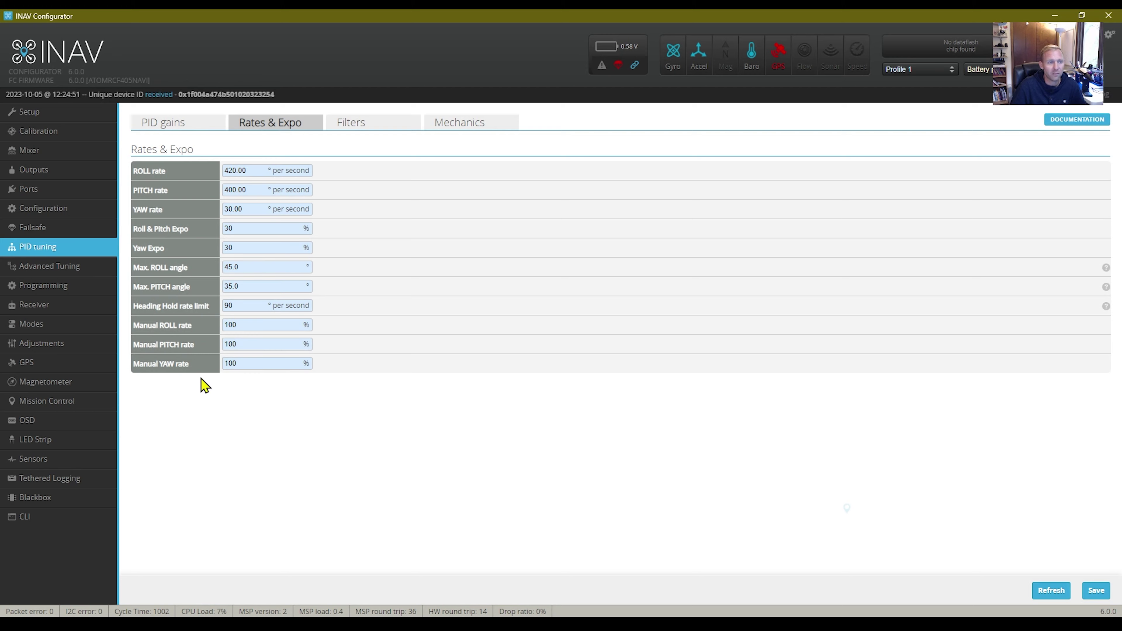
pyautogui.click(91, 266)
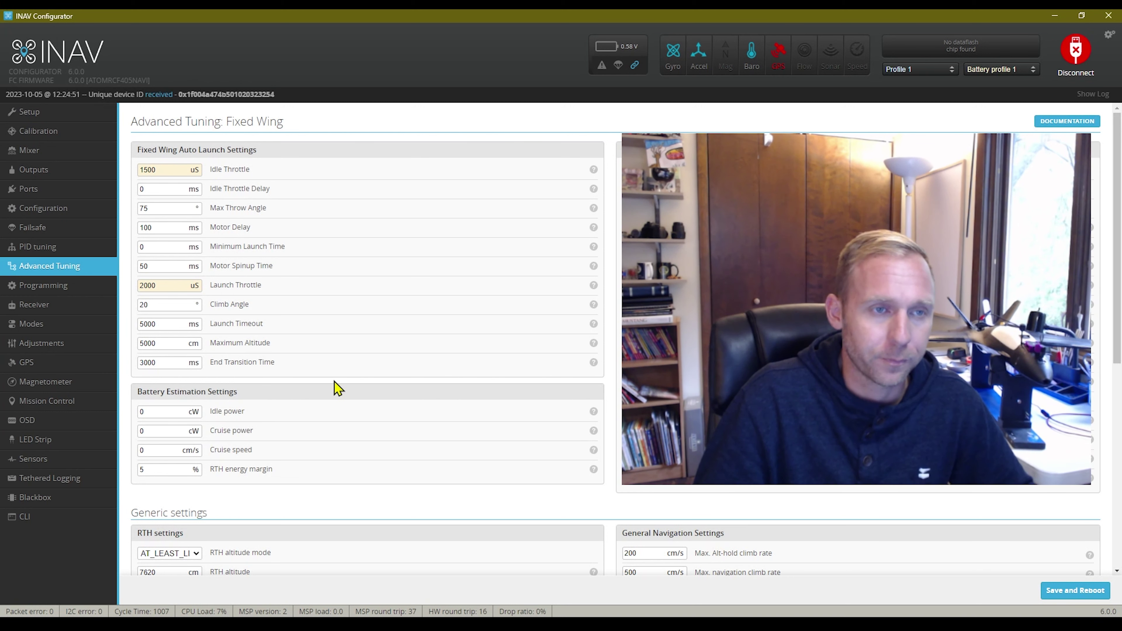
# - Replace the auto-launch Idle Throttle value and set Launch Throttle to 1600
pyautogui.moveTo(173, 170); pyautogui.dragTo(125, 172)
pyautogui.write('10')
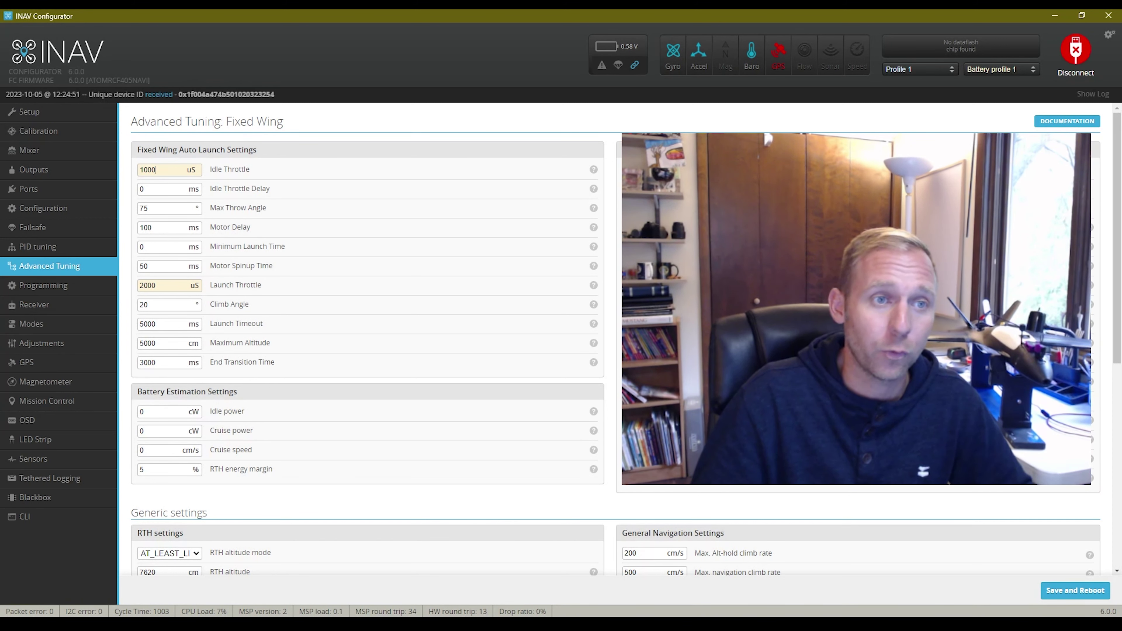
pyautogui.press('Tab')
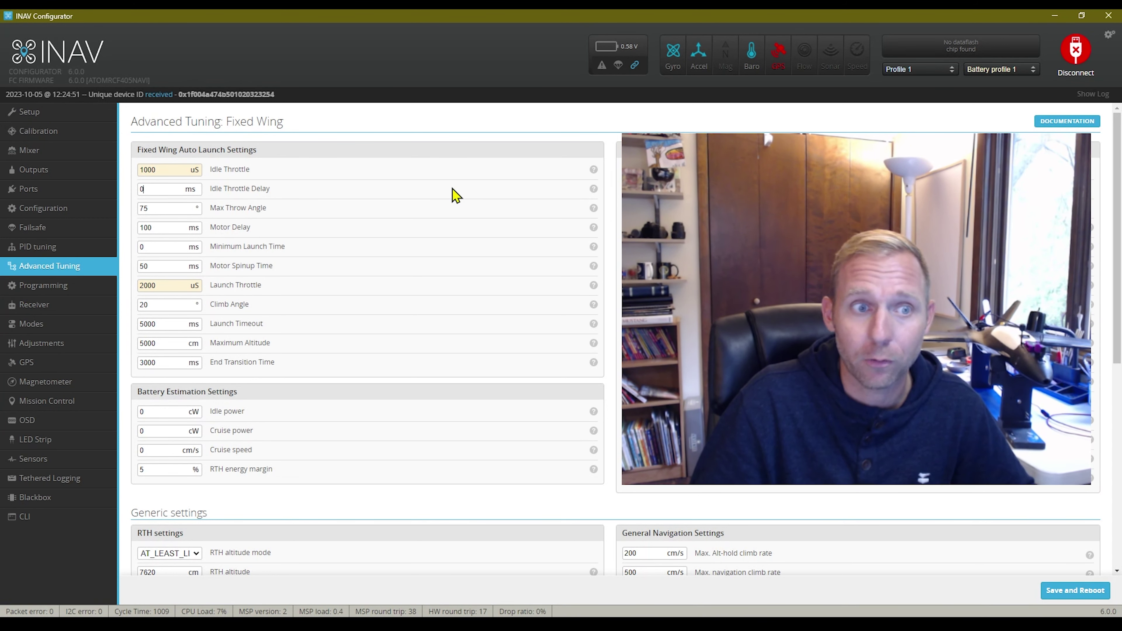
pyautogui.moveTo(189, 287); pyautogui.dragTo(133, 295)
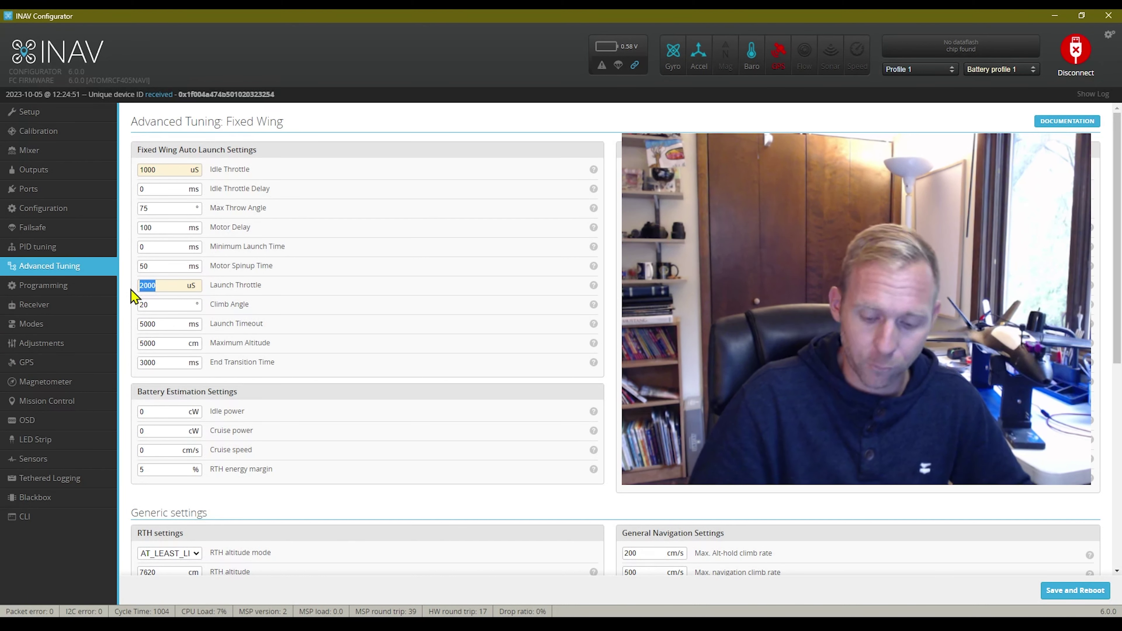
pyautogui.write('160')
pyautogui.click(318, 280)
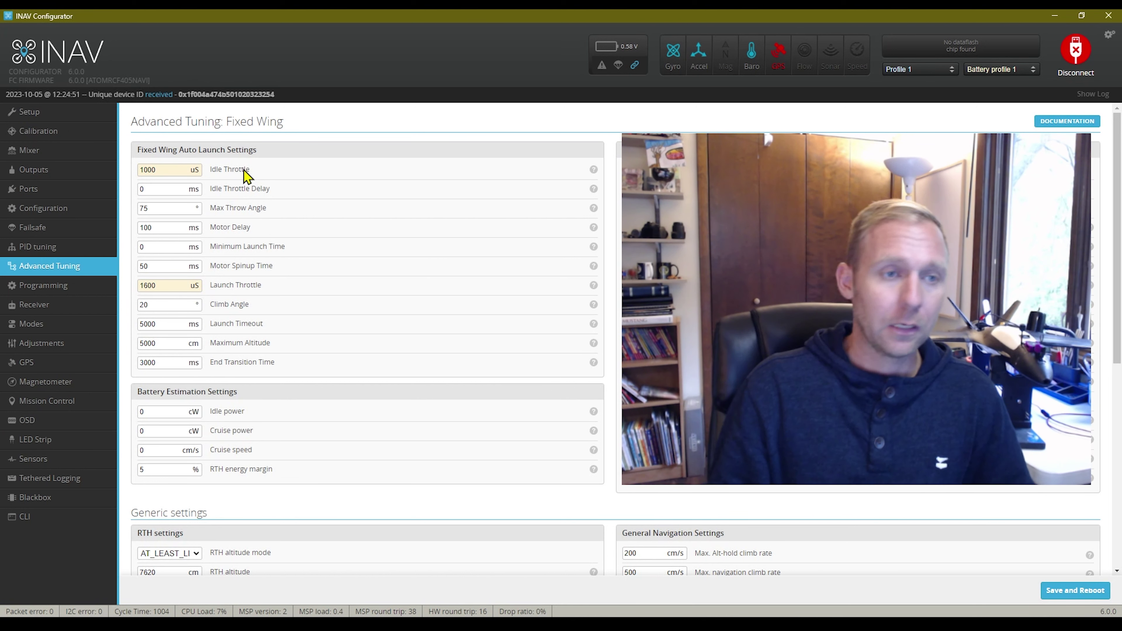
# - Re-enter the auto-launch Idle Throttle as 1200 uS and move to the Launch Throttle field
pyautogui.doubleClick(174, 170)
pyautogui.write('120')
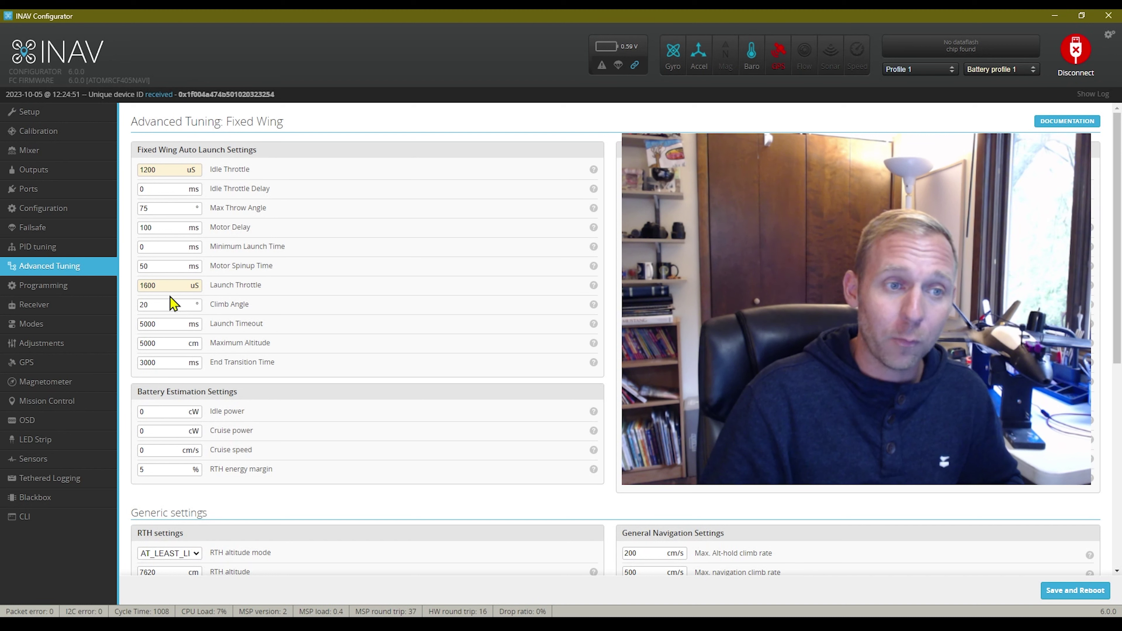
pyautogui.click(168, 286)
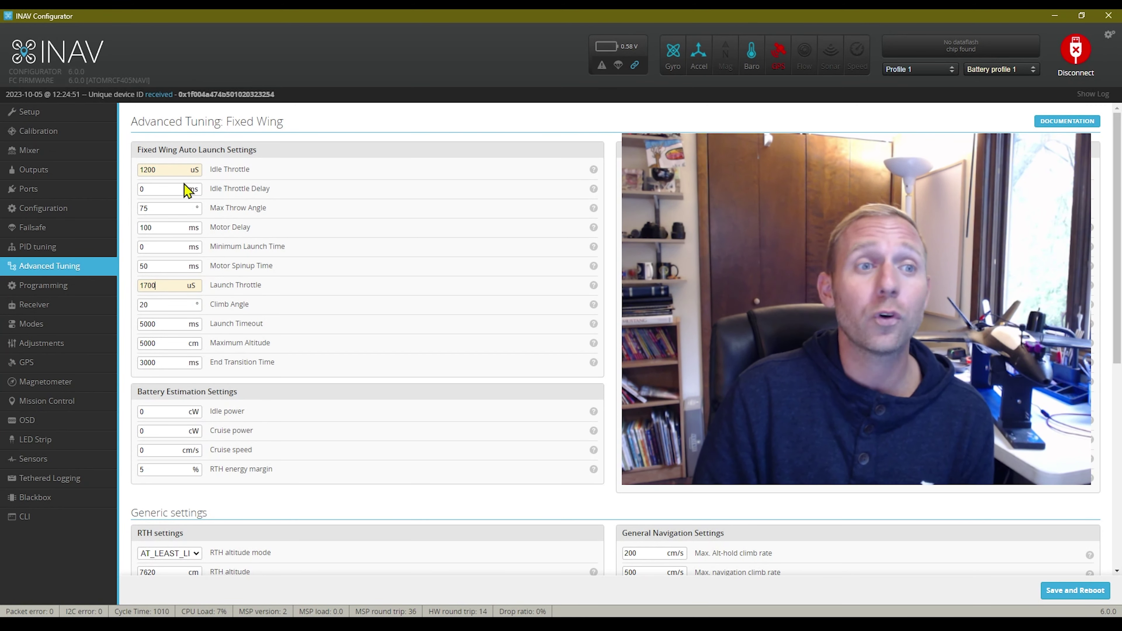
pyautogui.click(51, 261)
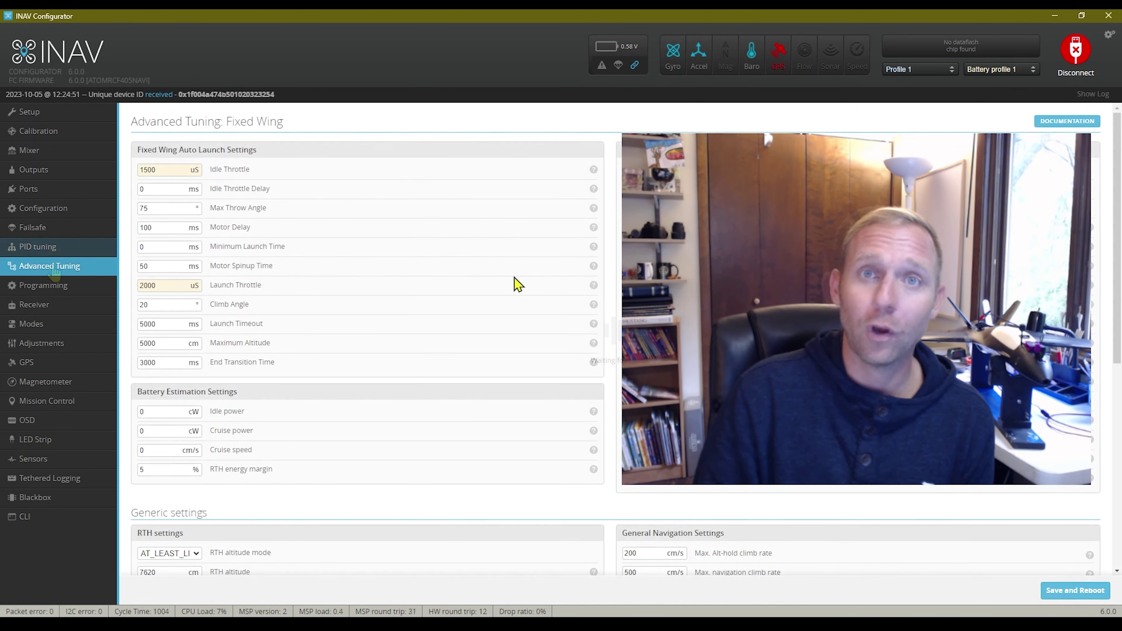
pyautogui.click(160, 171)
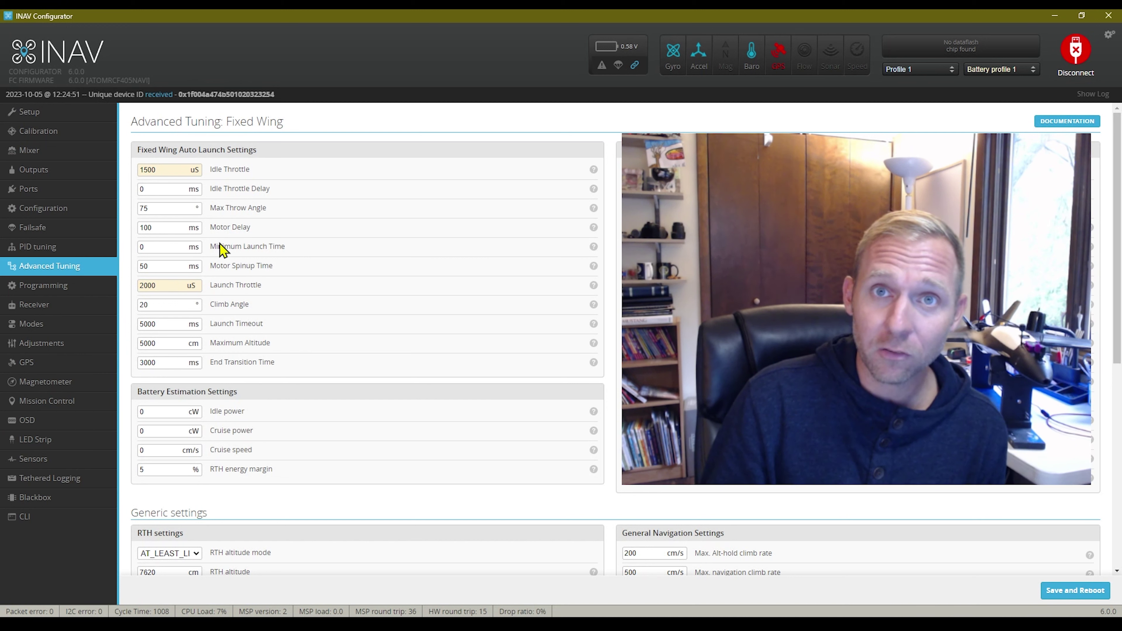
pyautogui.click(173, 168)
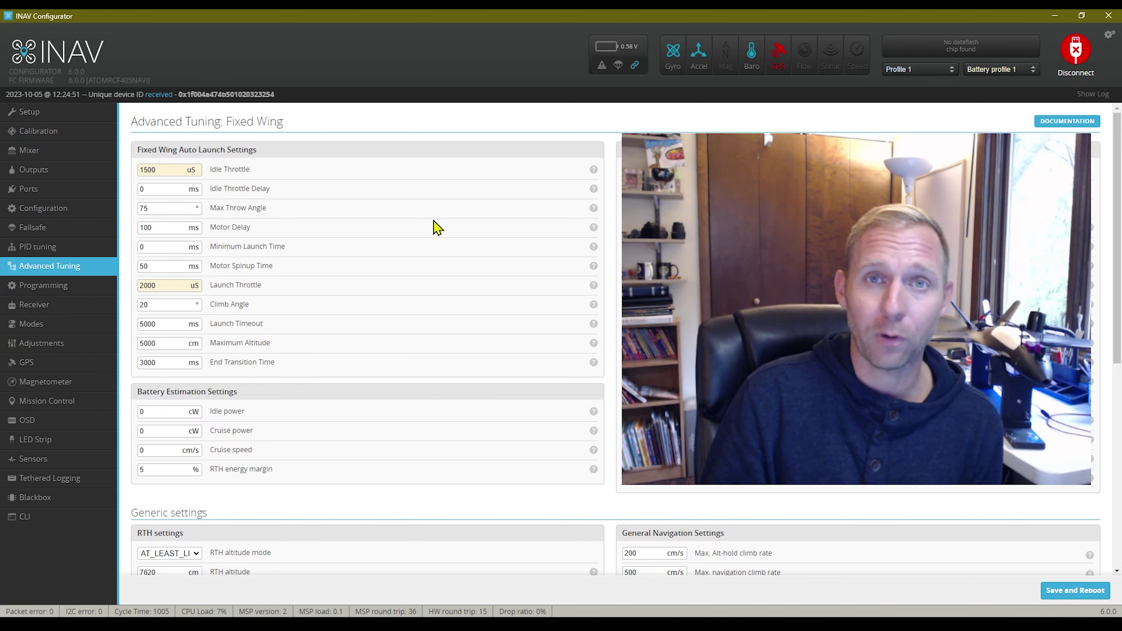
pyautogui.click(457, 219)
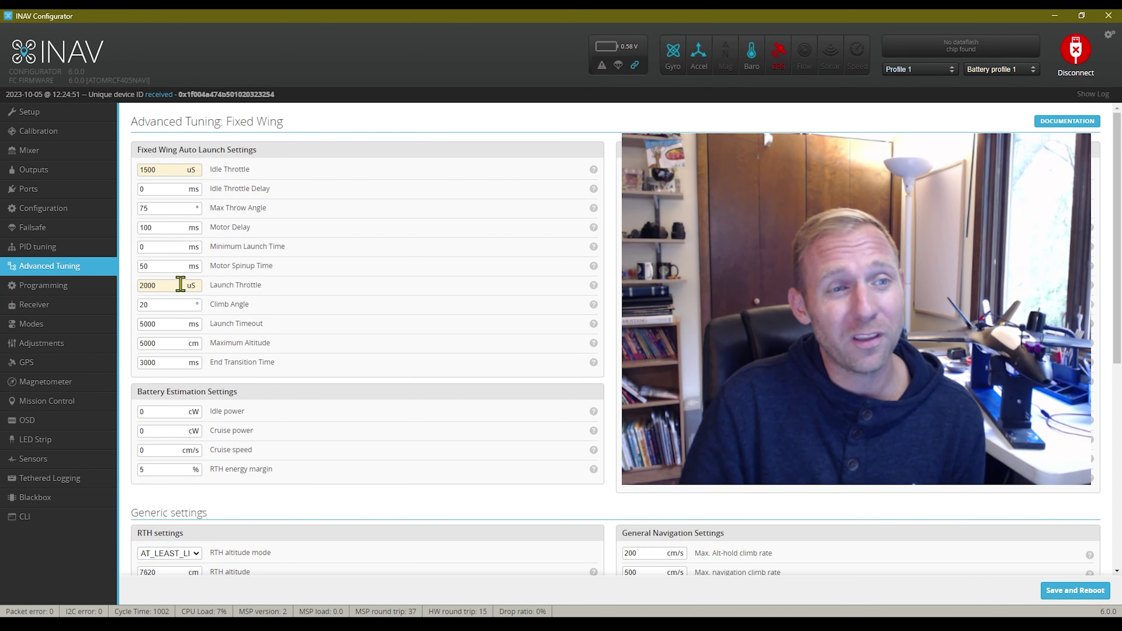
pyautogui.click(158, 170)
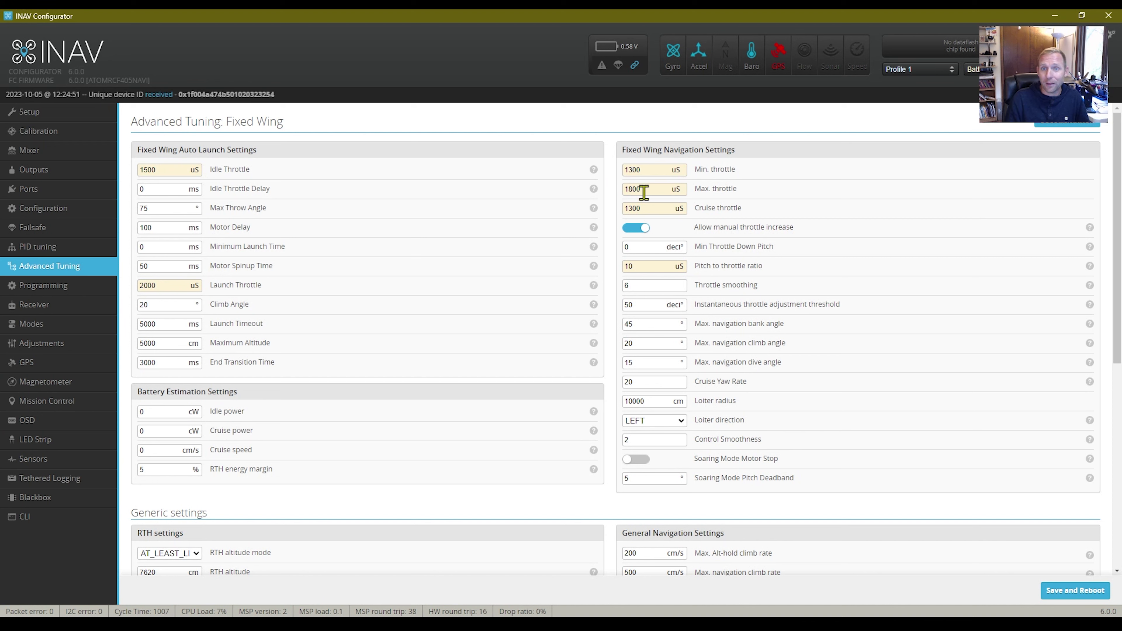
pyautogui.click(632, 209)
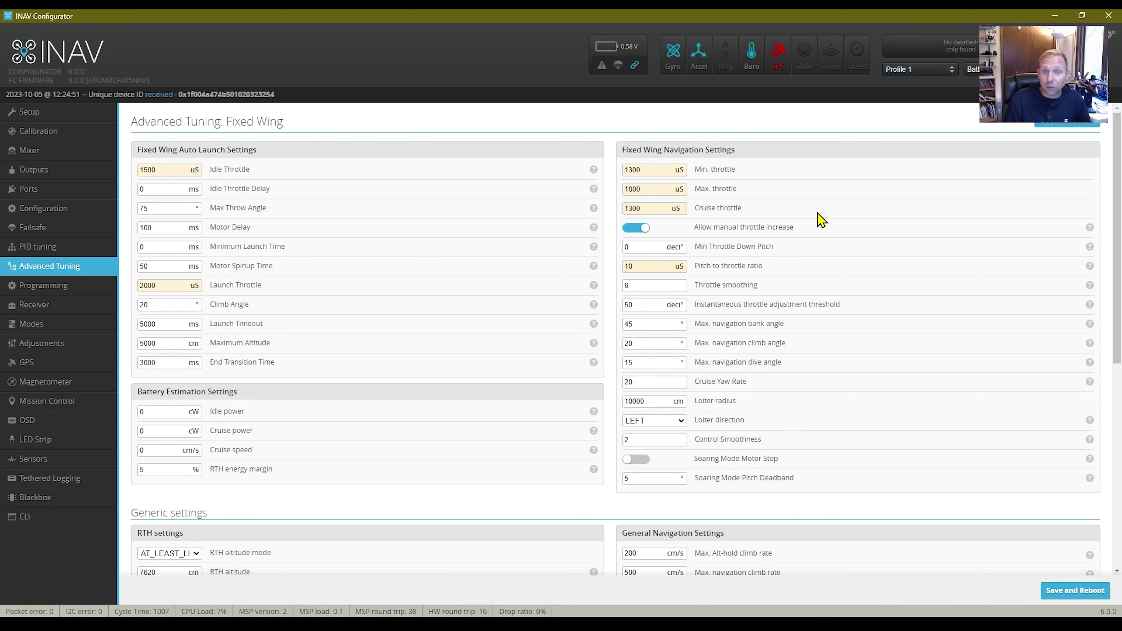
pyautogui.scroll(-1, 825, 301)
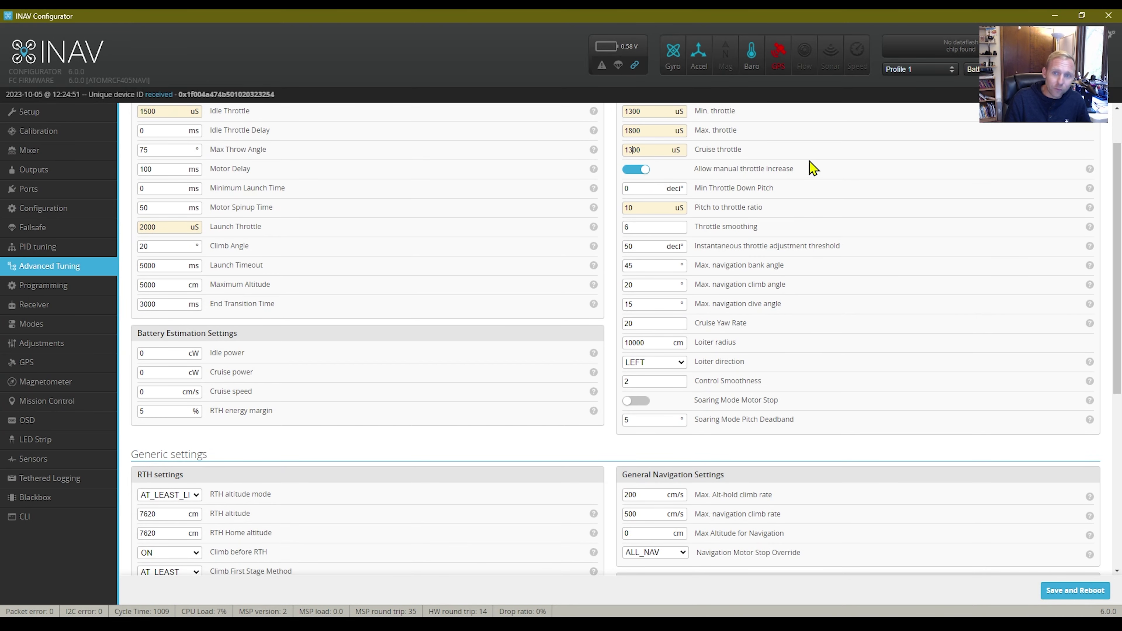
pyautogui.scroll(1, 777, 248)
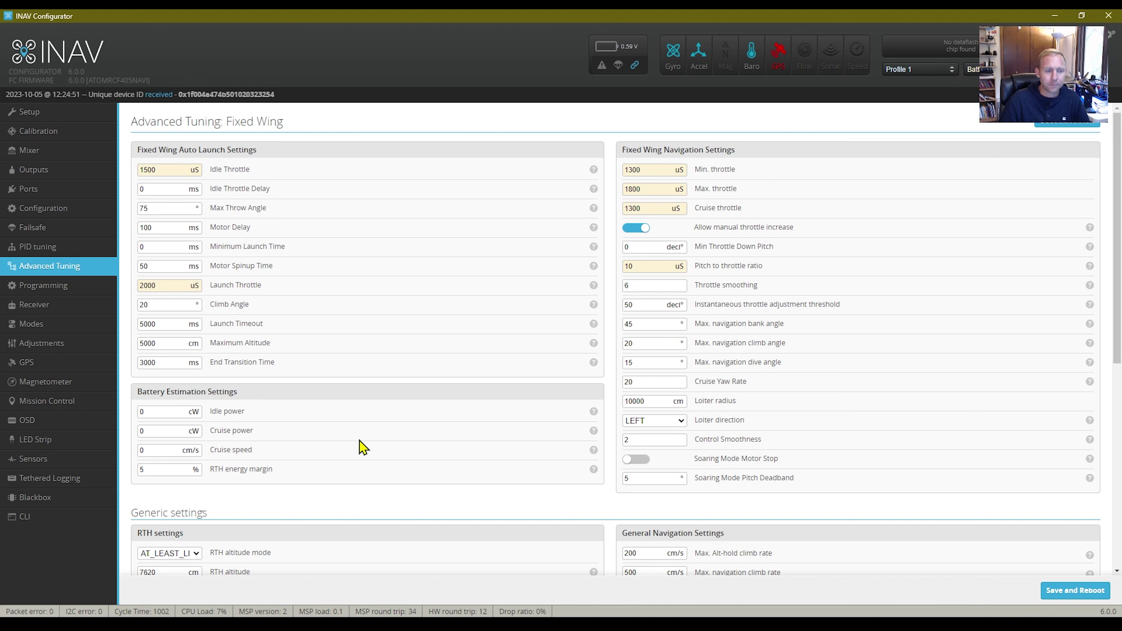
# - Scroll the Advanced Tuning page to the RTH settings: 7620 cm altitude, climb-before-RTH on, landing NEVER
pyautogui.scroll(-8, 356, 440)
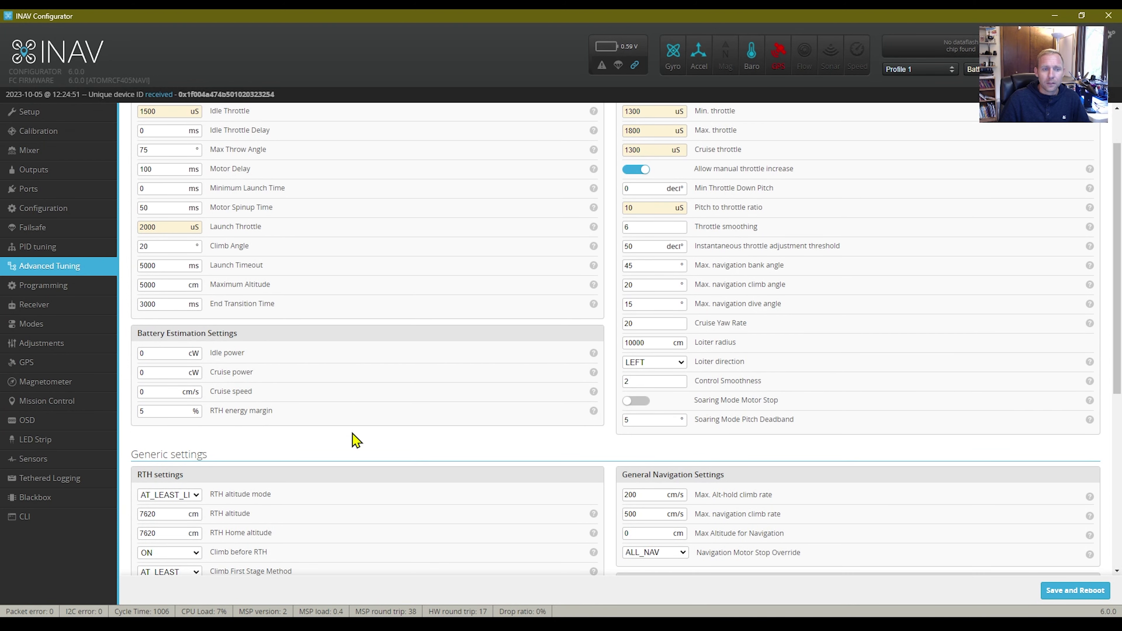
pyautogui.scroll(-1, 356, 440)
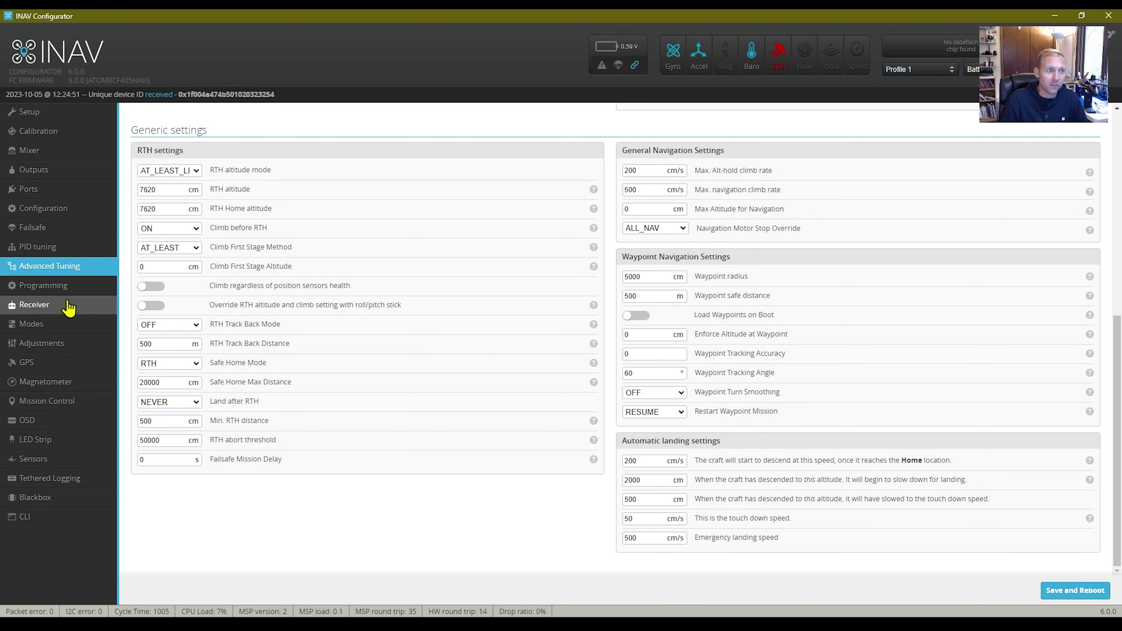
# - Step through the Programming, Adjustments and GPS pages in the sidebar, ending on the OSD layout page
pyautogui.click(66, 287)
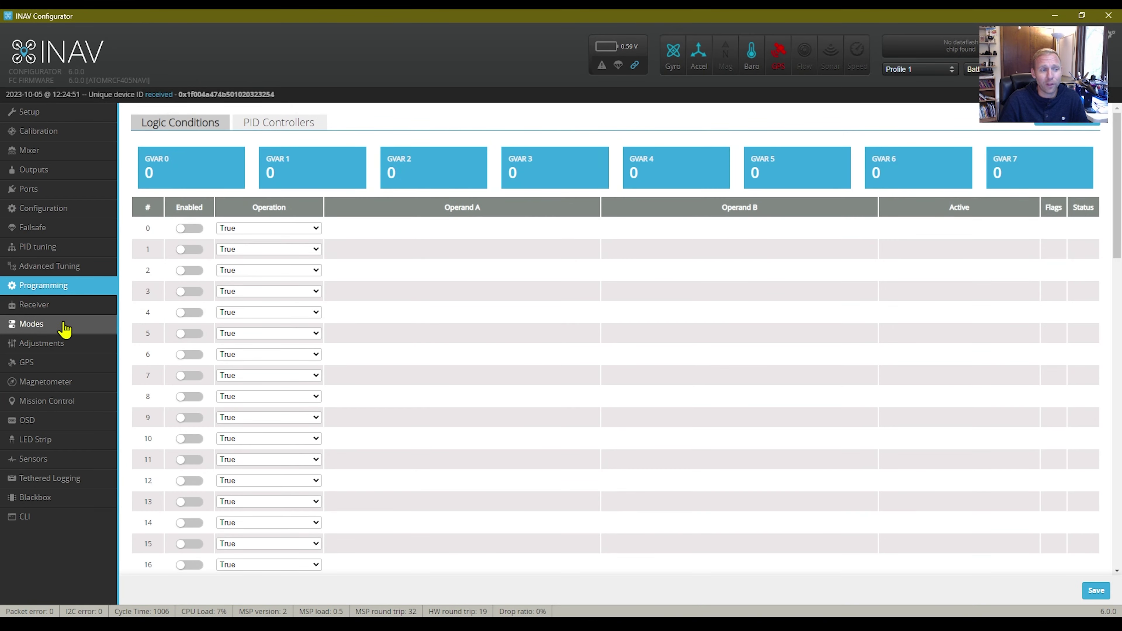
pyautogui.click(61, 350)
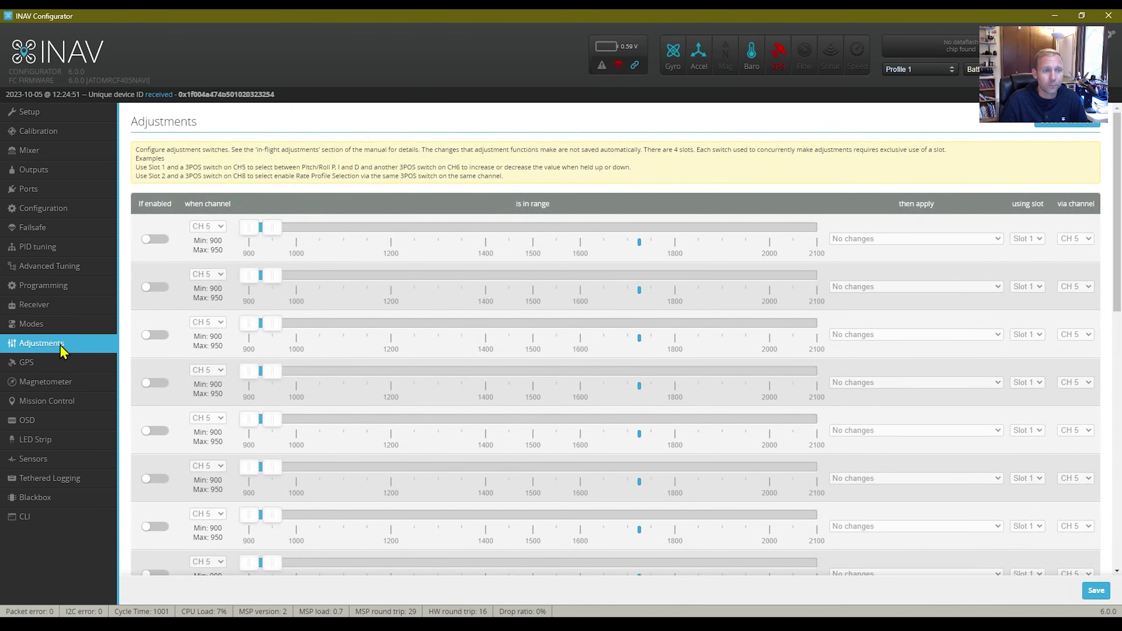
pyautogui.click(52, 366)
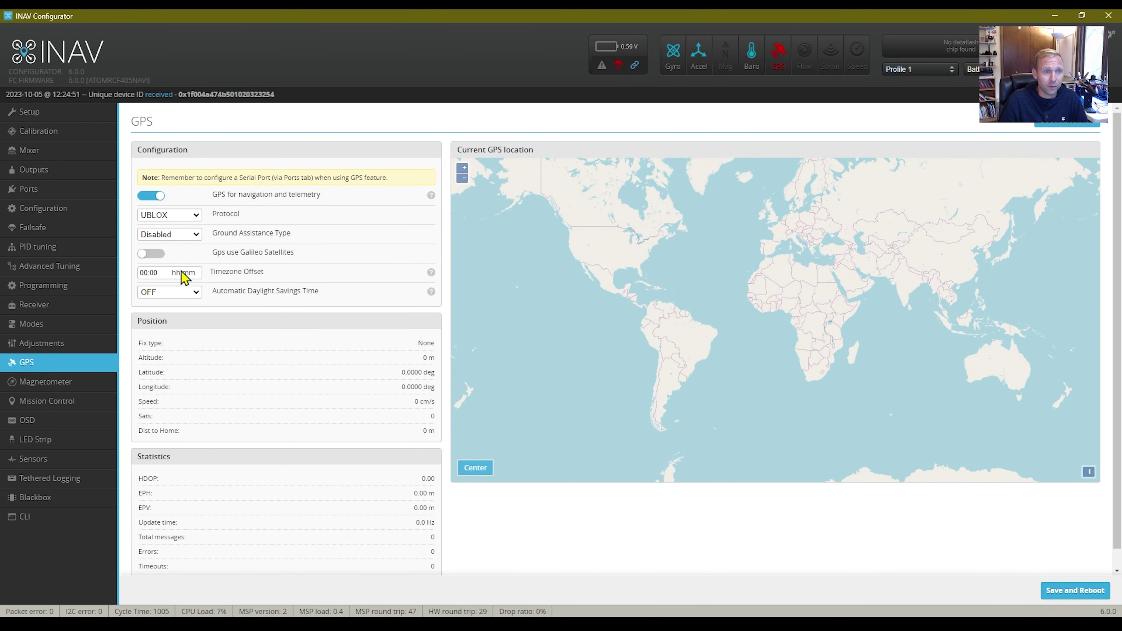
pyautogui.click(71, 420)
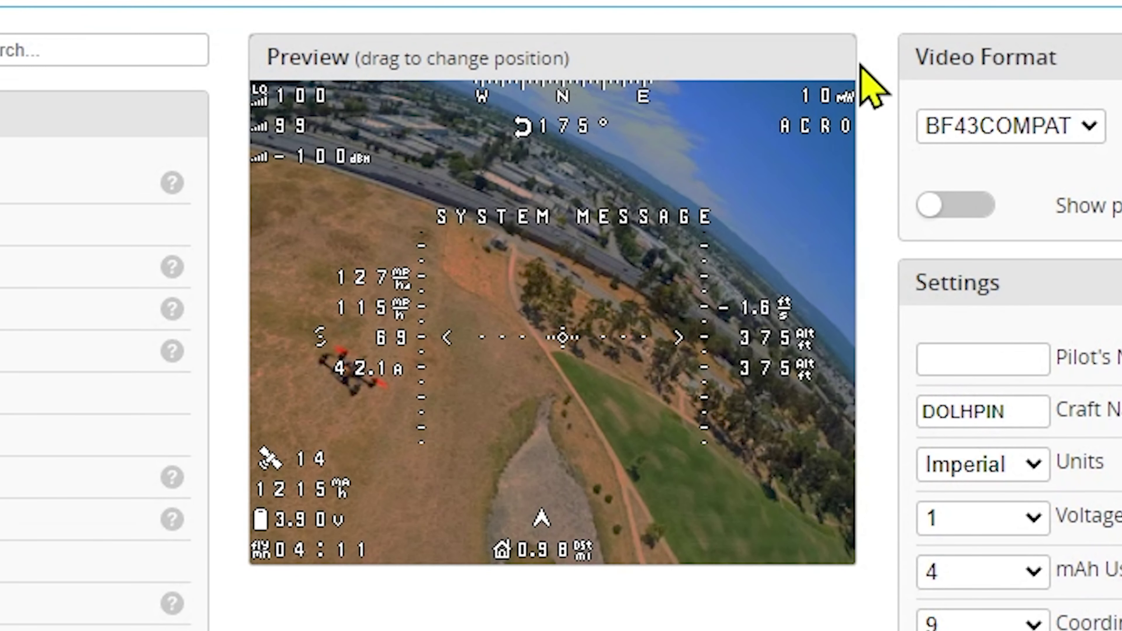
# - Move the ACRO flight mode element higher on the OSD preview
pyautogui.moveTo(826, 131); pyautogui.dragTo(829, 95)
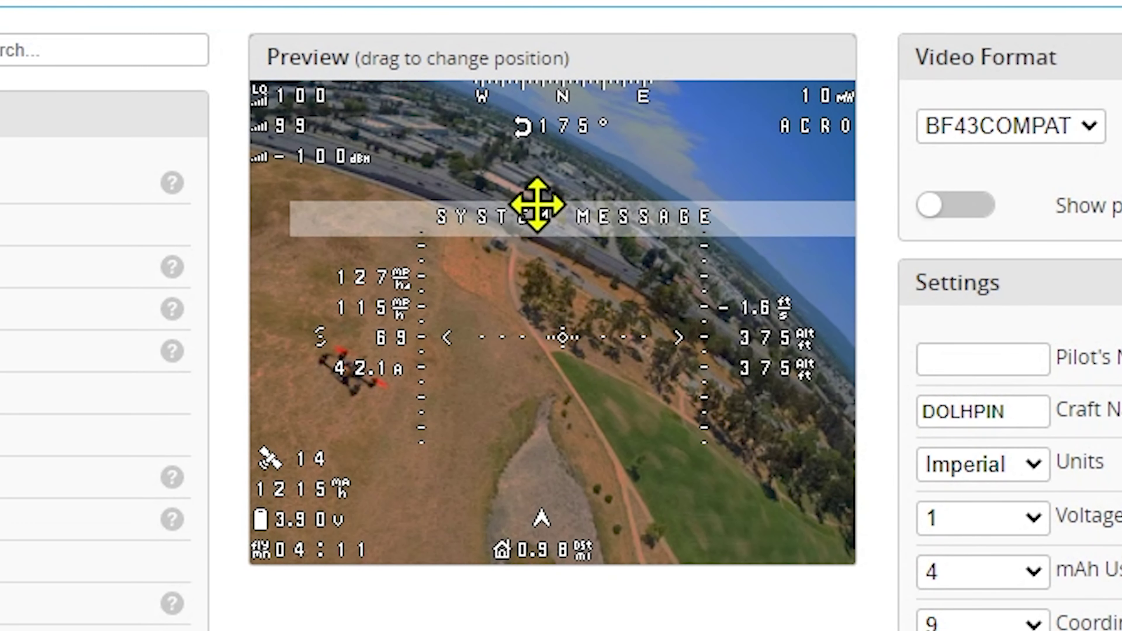